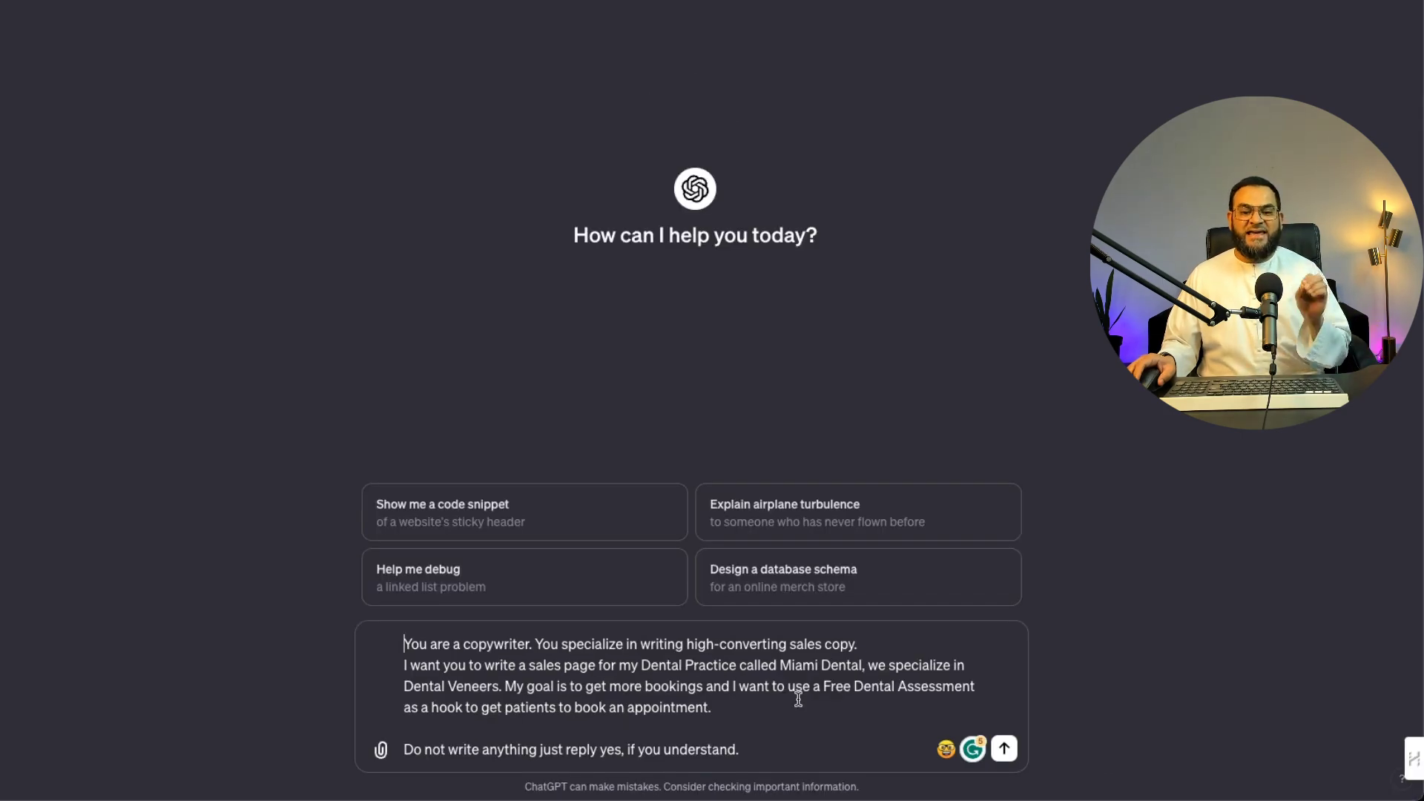
Step: Send the copywriter brief, then a style prompt: 6th-grade level, witty first-person tone, headings and bullets
click(1004, 749)
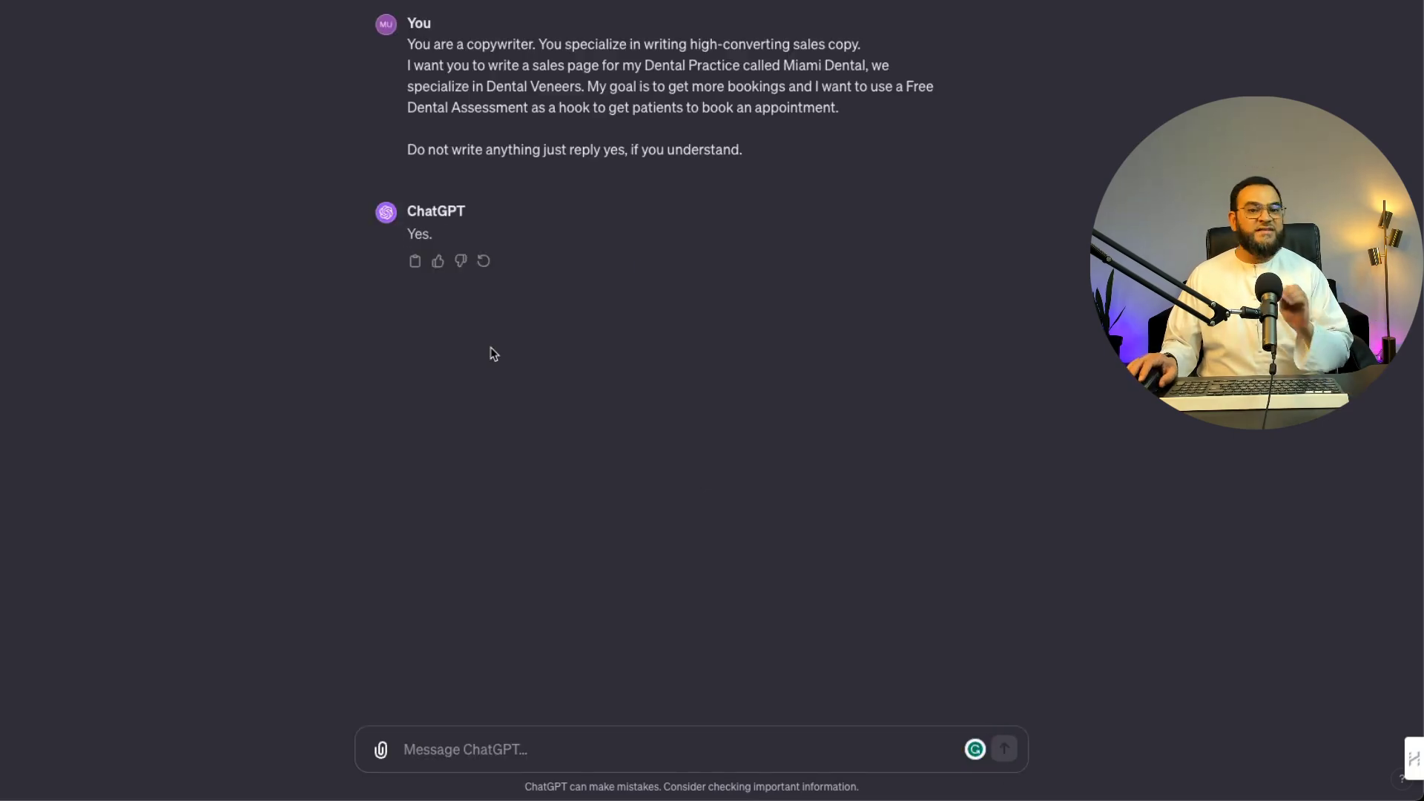
key(ctrl+v)
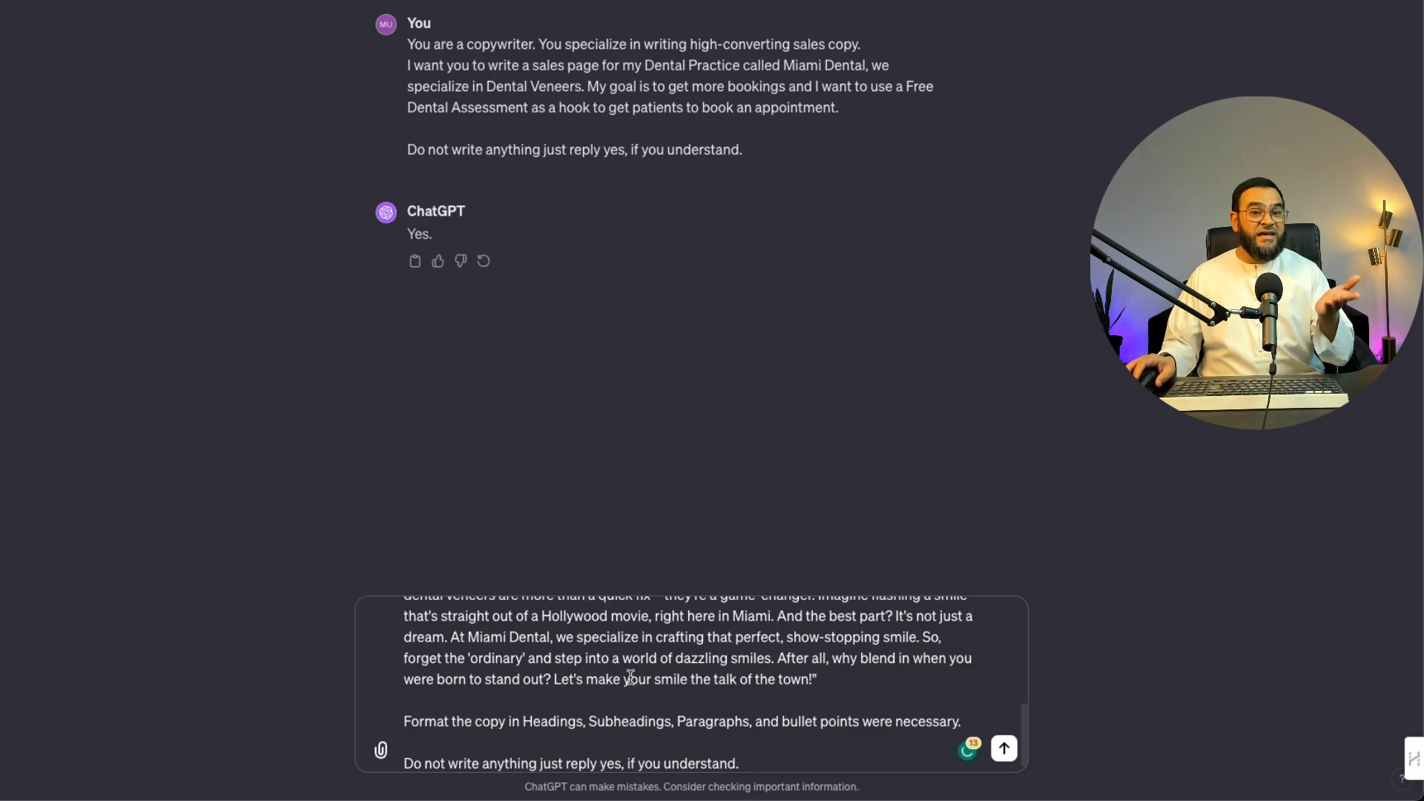
scroll(631, 676, up, 10)
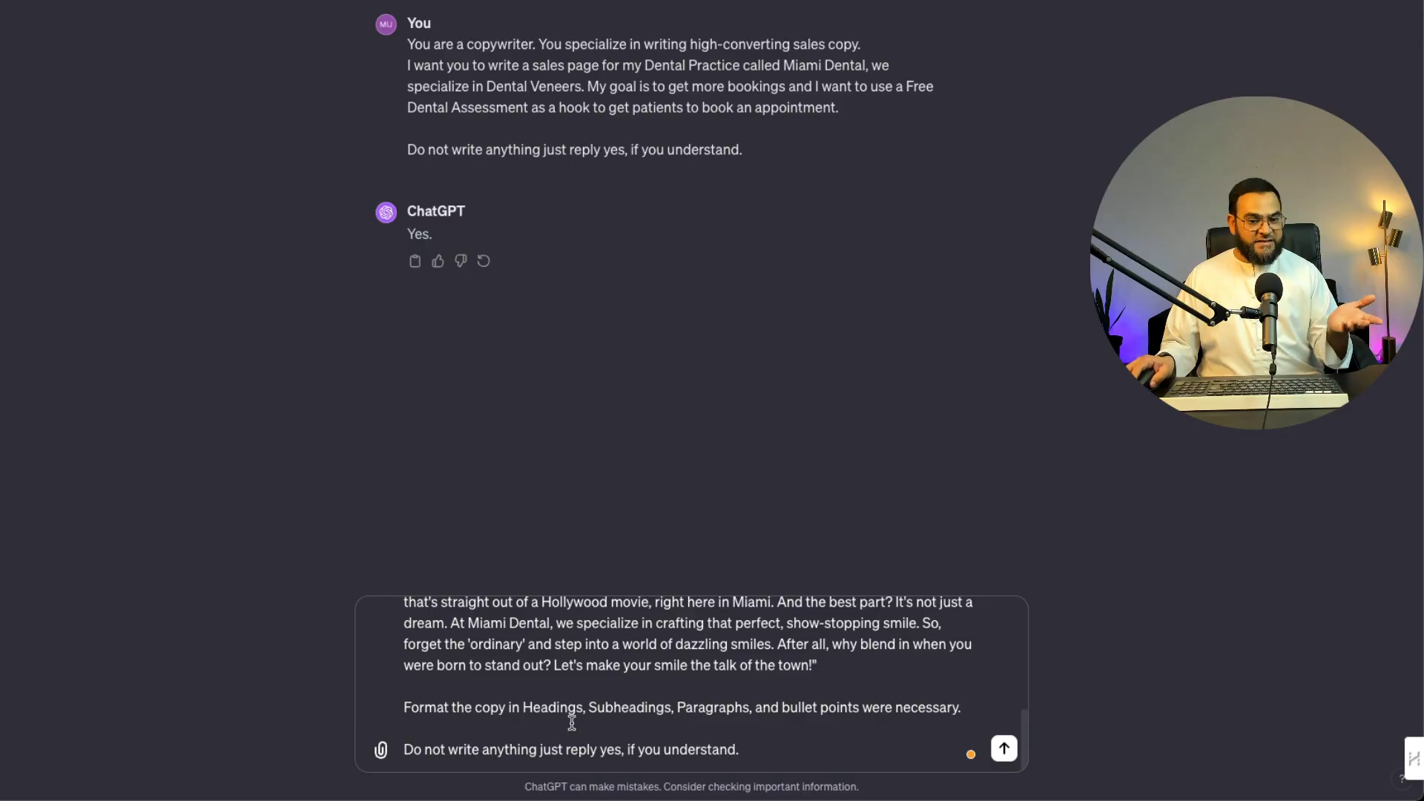
triple_click(500, 714)
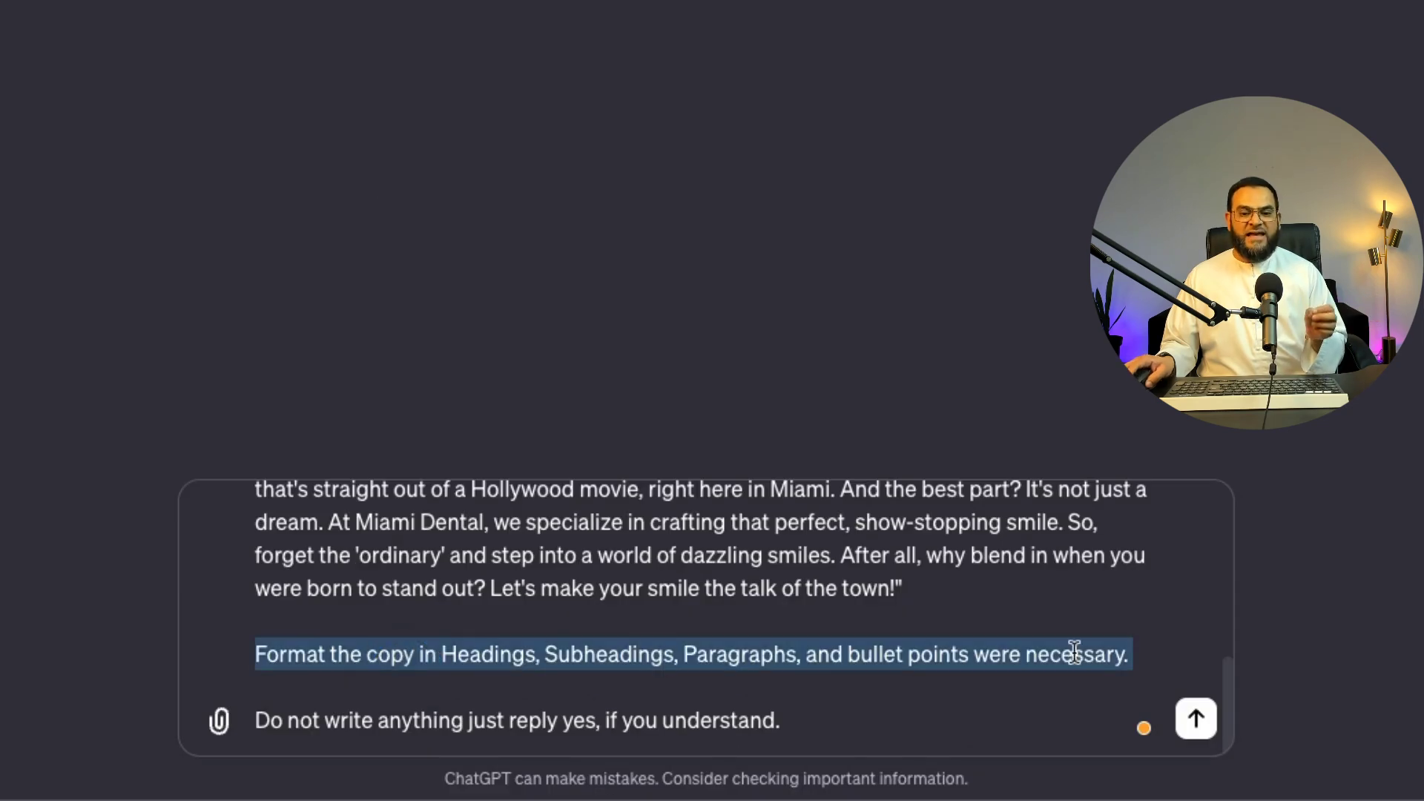
click(1000, 689)
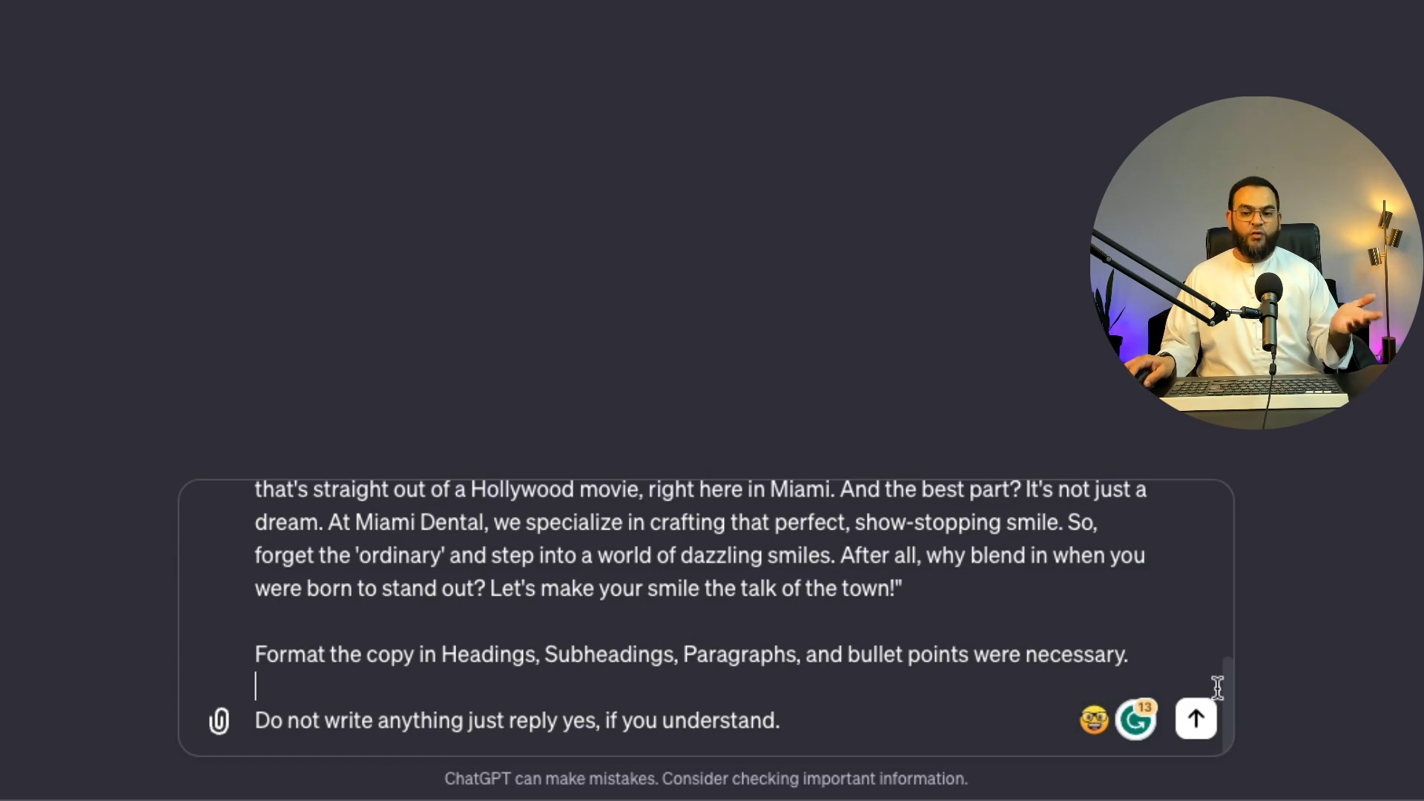
click(1004, 749)
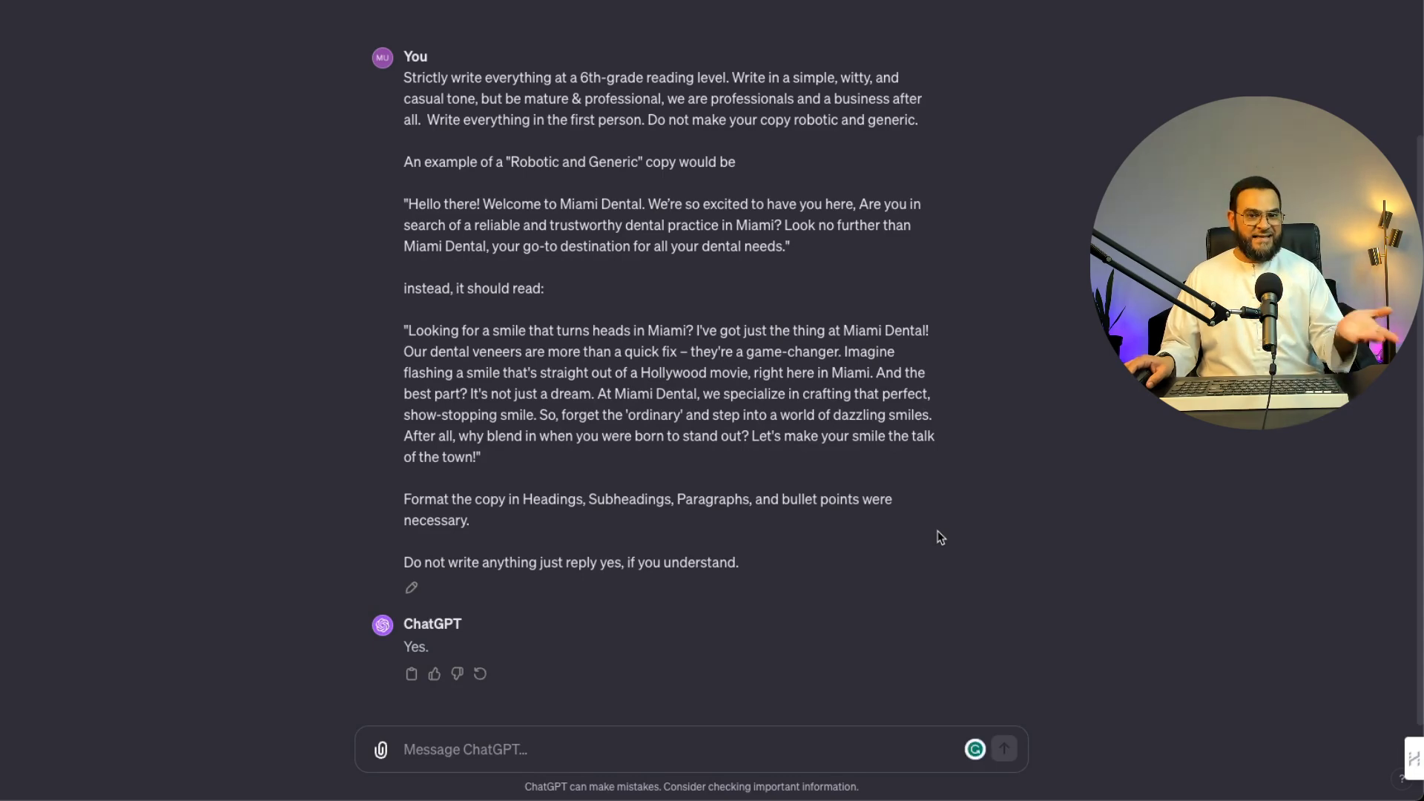
click(461, 744)
Step: Send the business details (Miami Dental, Dental Veneers) and invite ChatGPT to ask questions
text(Feel free to ask me as many questions as you like in order to get the best possible outcome.  Here are my business details and the service I am looking to sell: Business Name: Miami Dental Service: Dental Veneers)
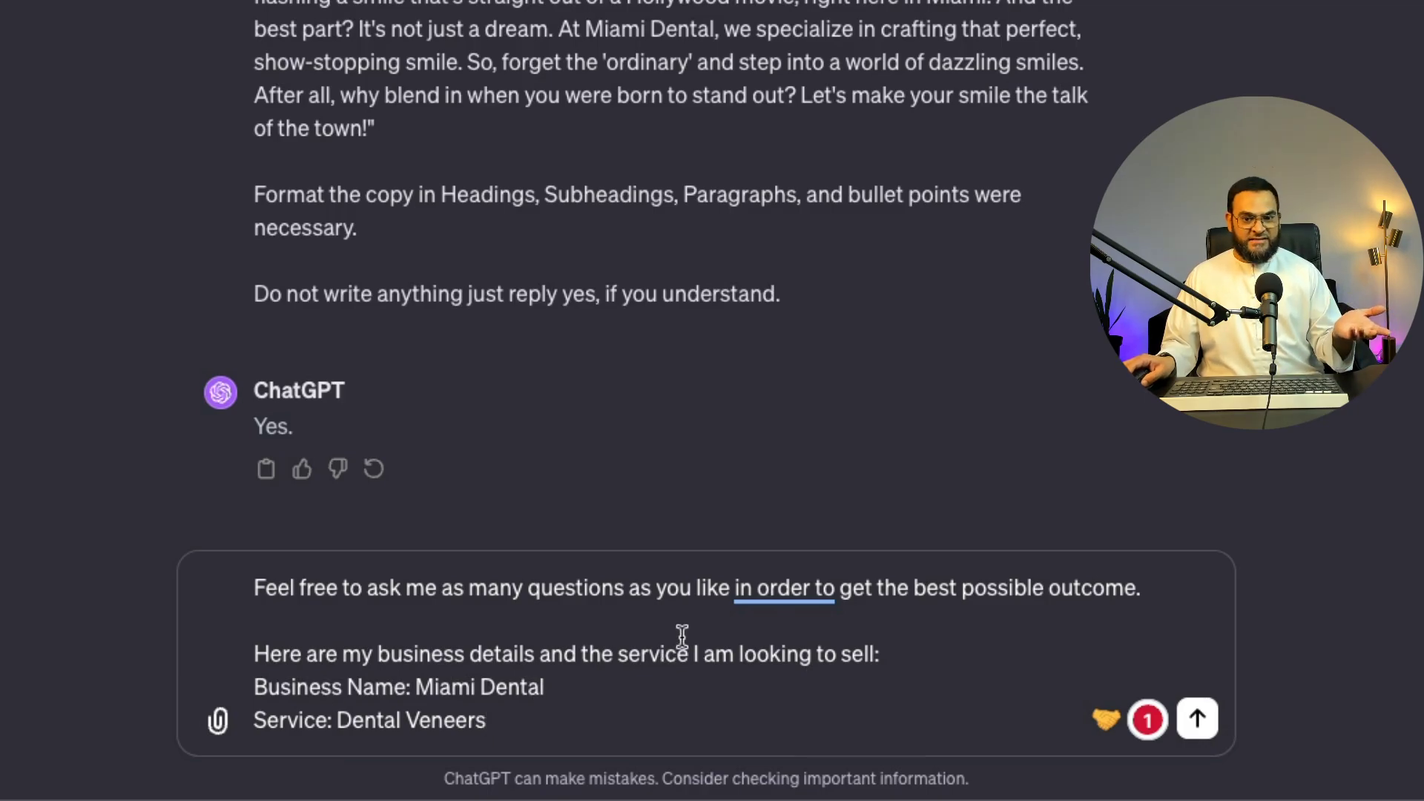
click(1197, 718)
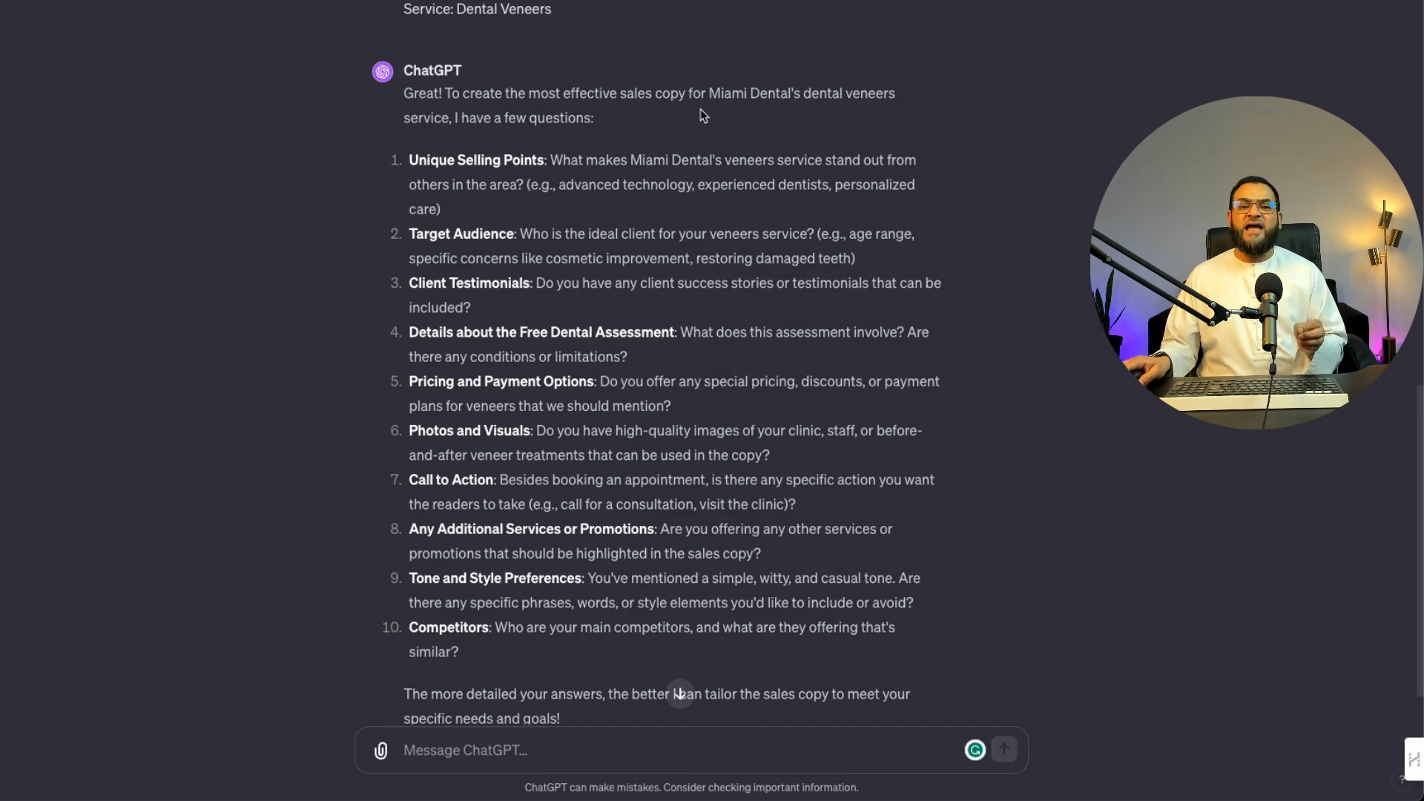
scroll(753, 254, down, 1)
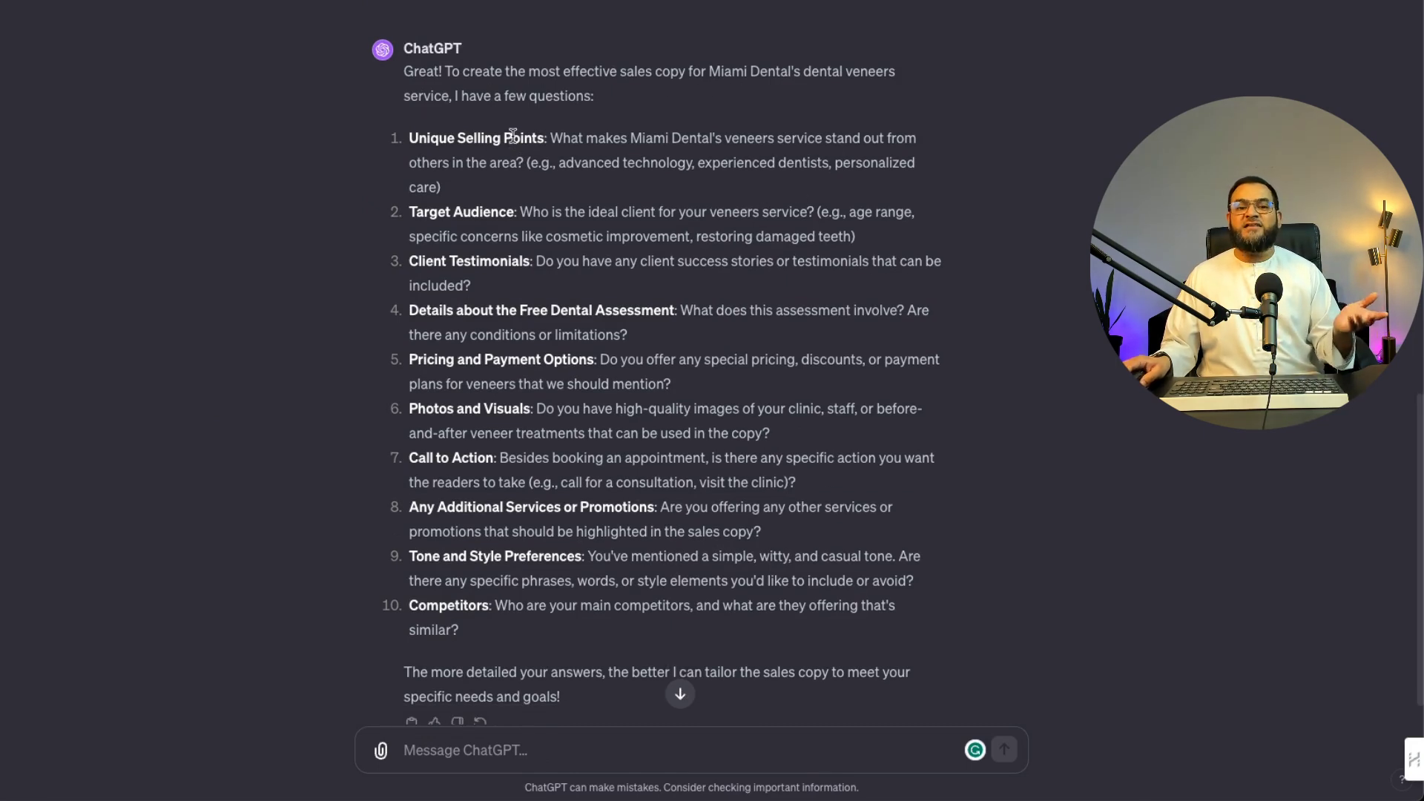
drag(493, 138, 489, 212)
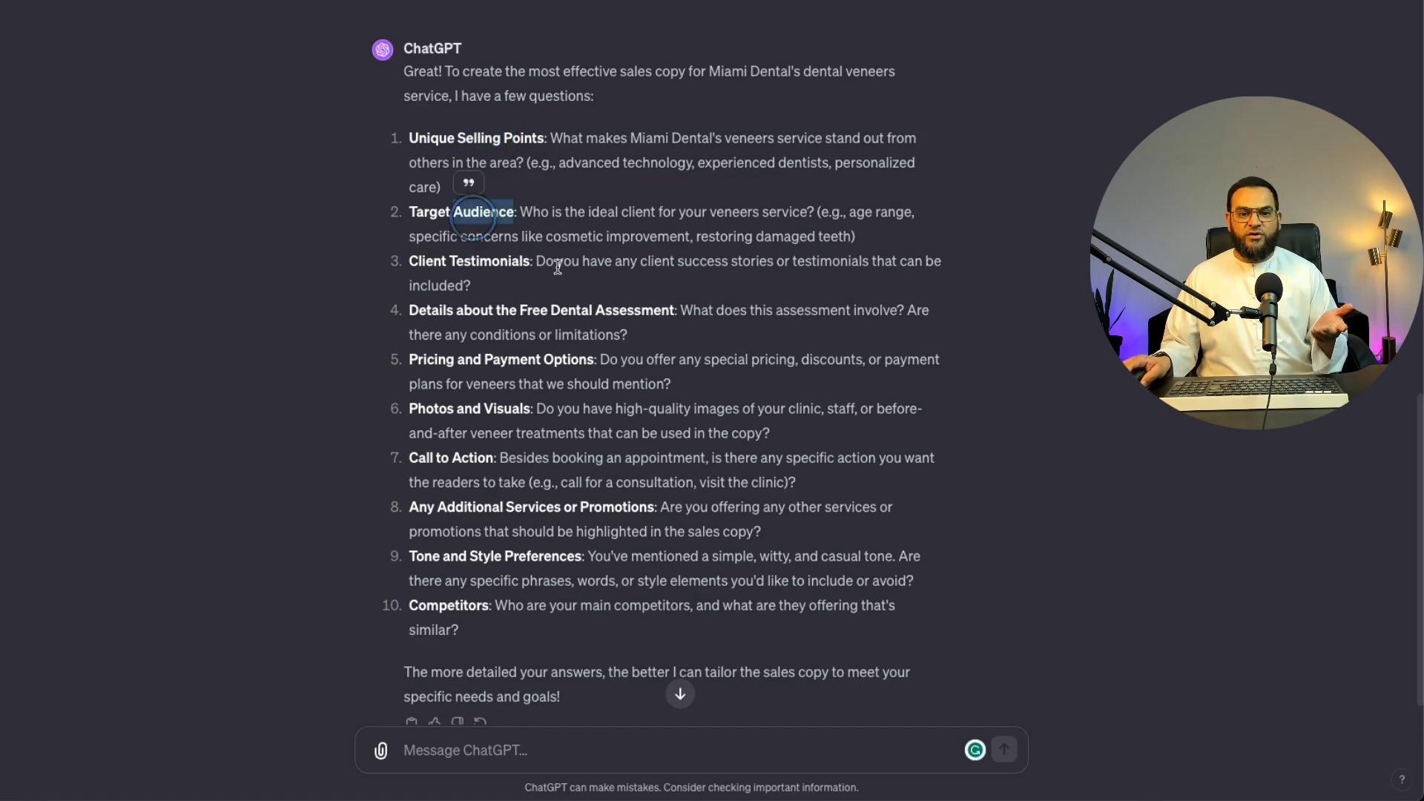
click(478, 258)
double_click(478, 257)
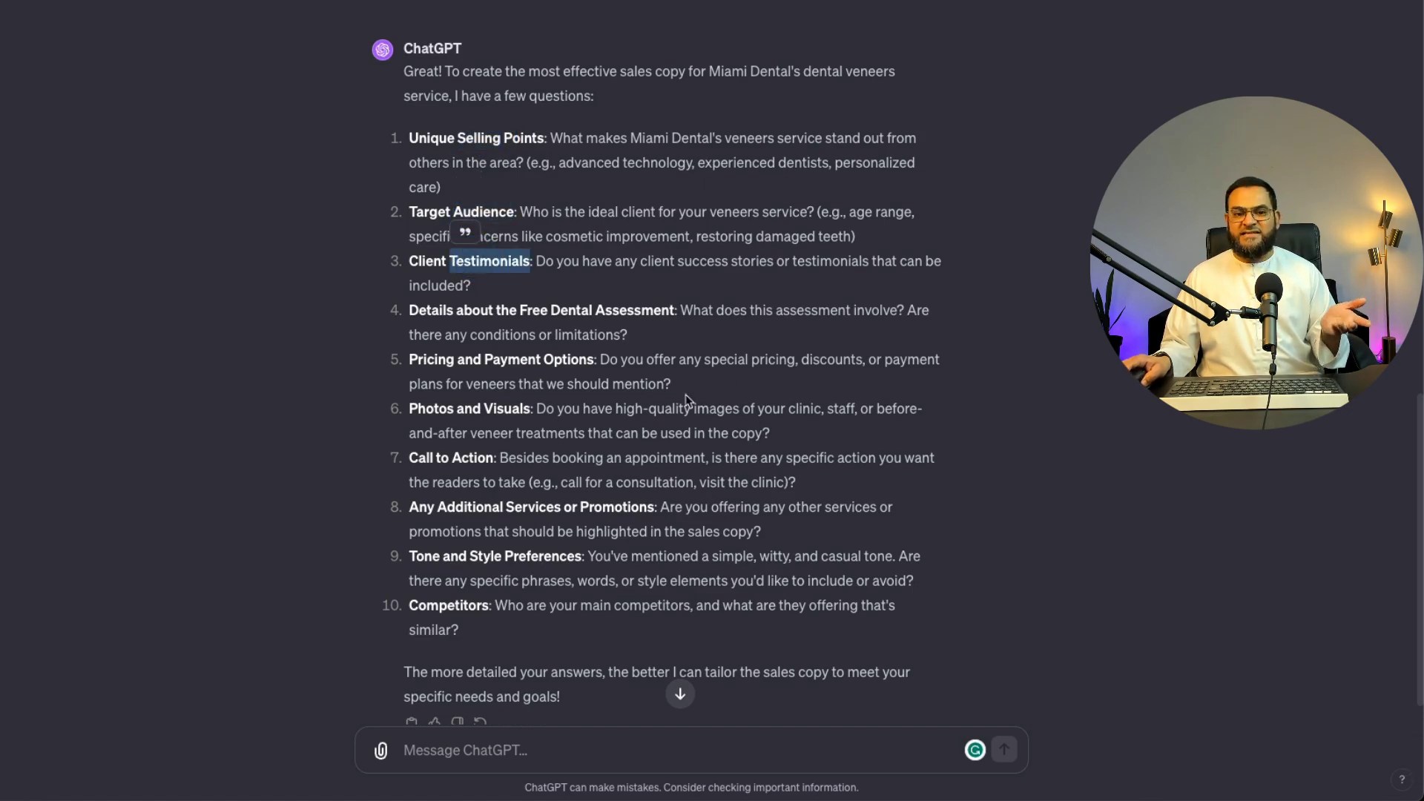
double_click(531, 311)
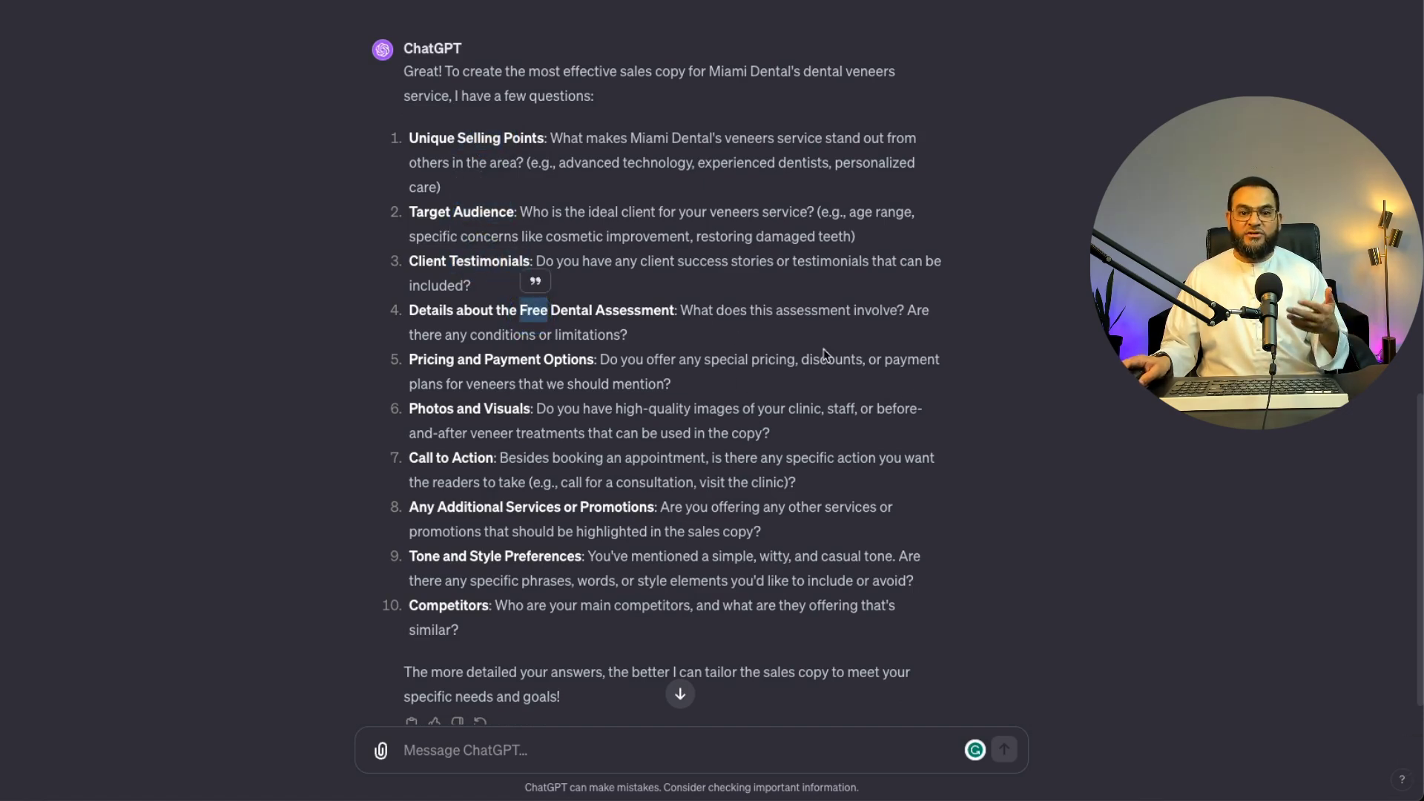
triple_click(502, 363)
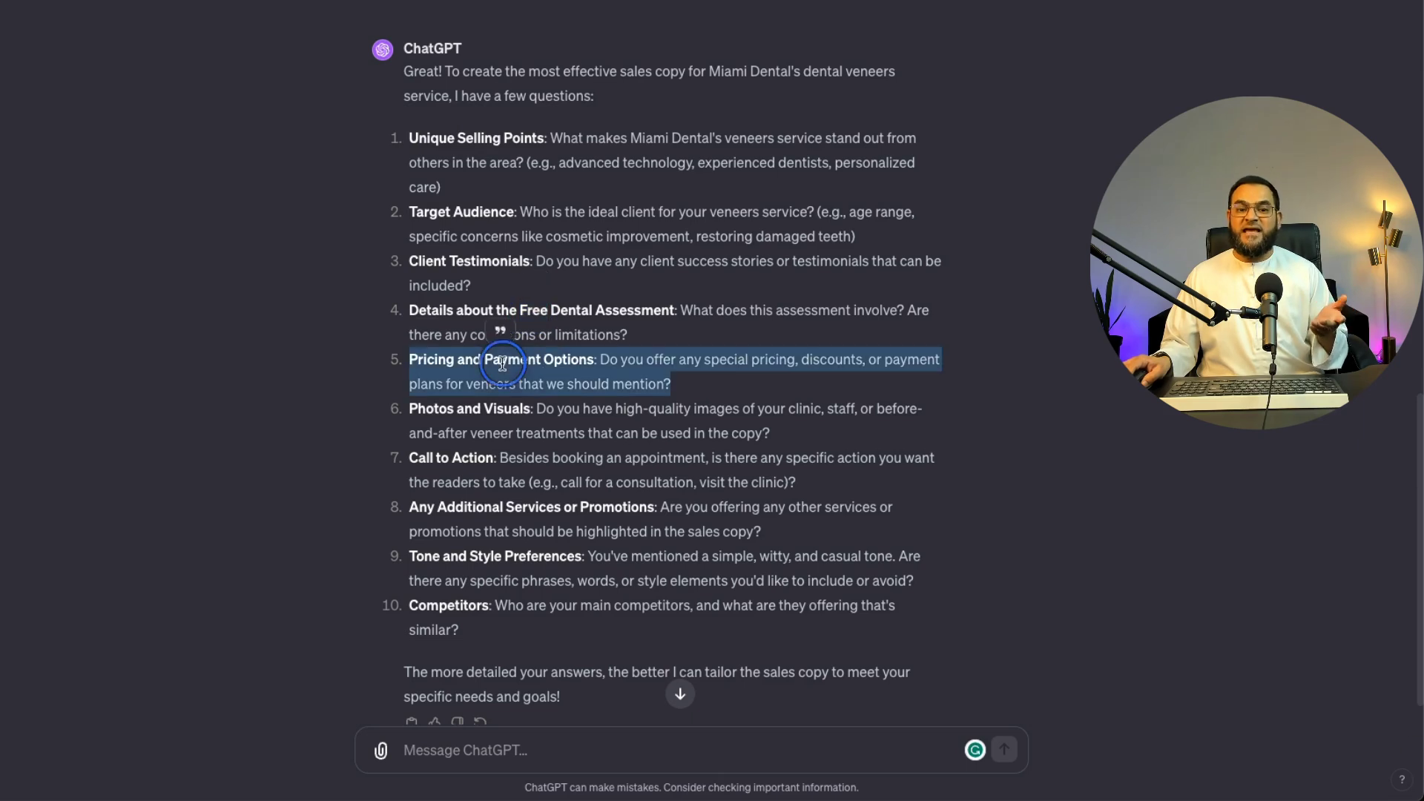
double_click(507, 410)
click(460, 463)
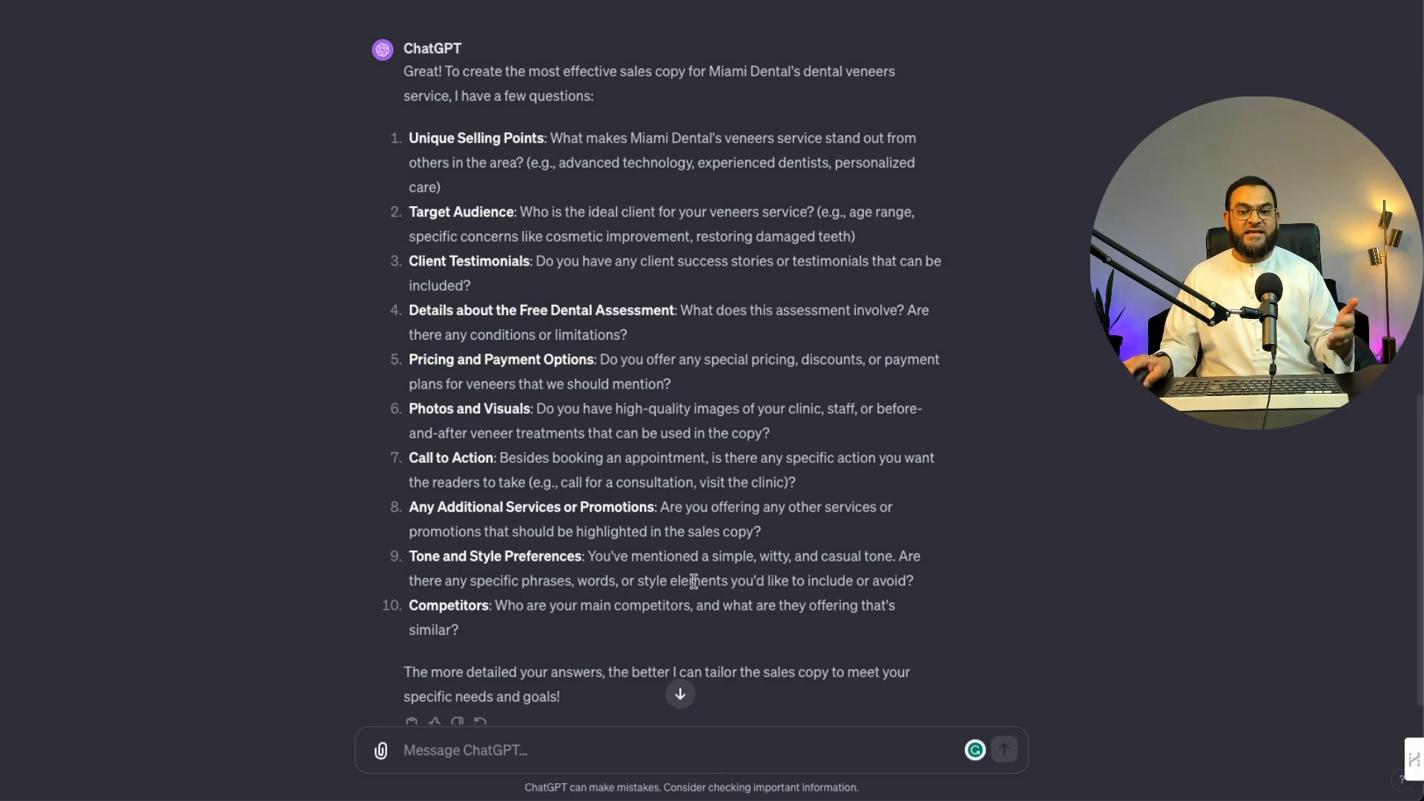
scroll(520, 629, down, 1)
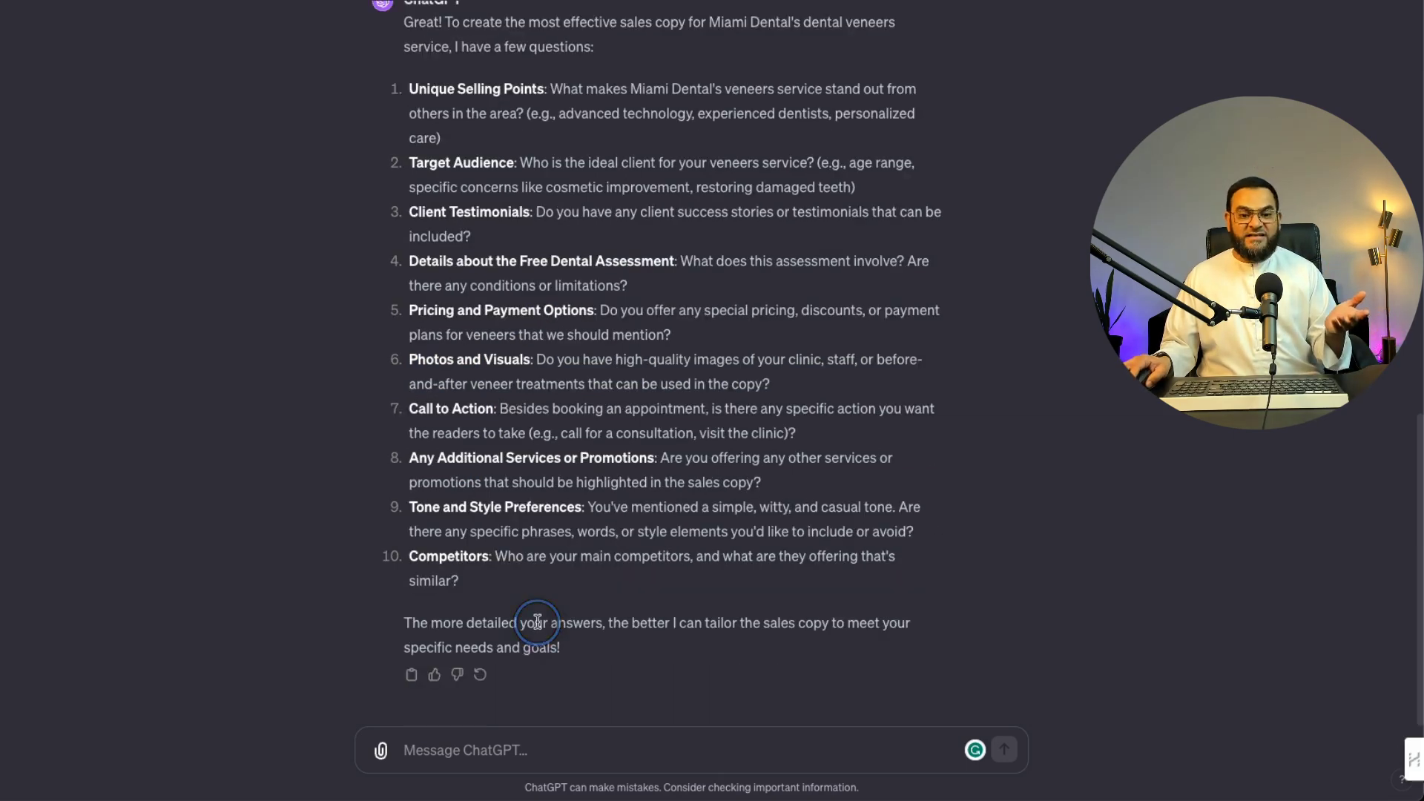
triple_click(533, 626)
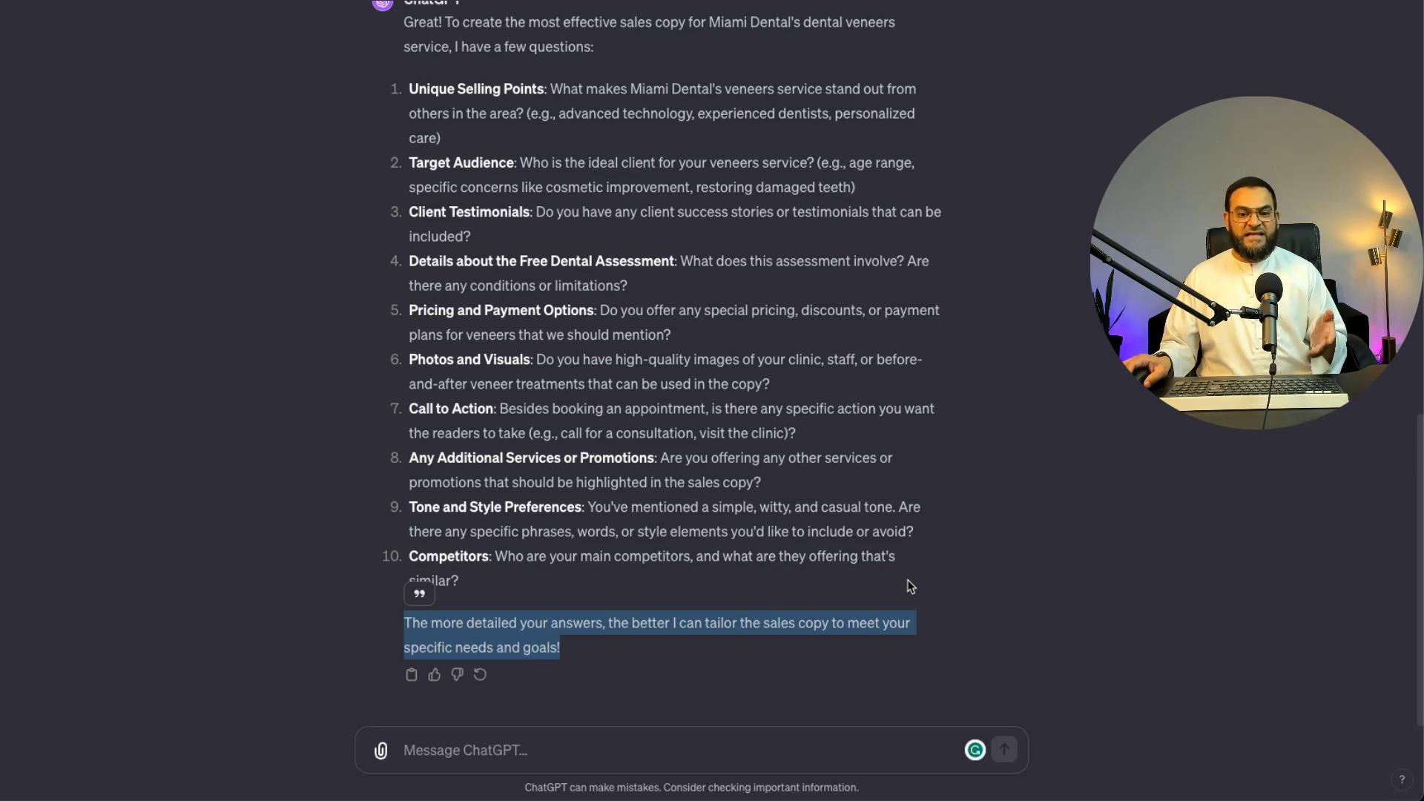
click(911, 587)
scroll(605, 182, up, 1)
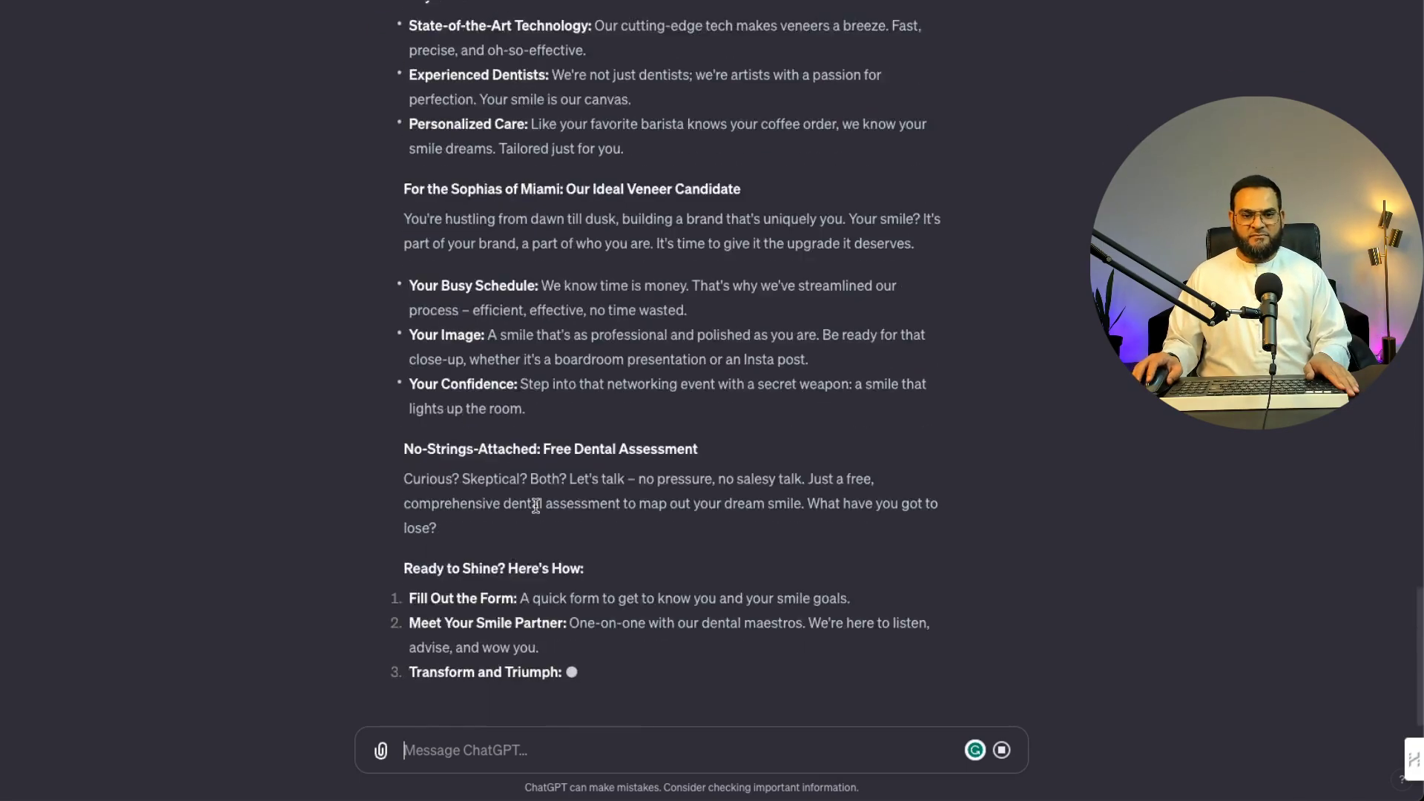
scroll(550, 349, up, 5)
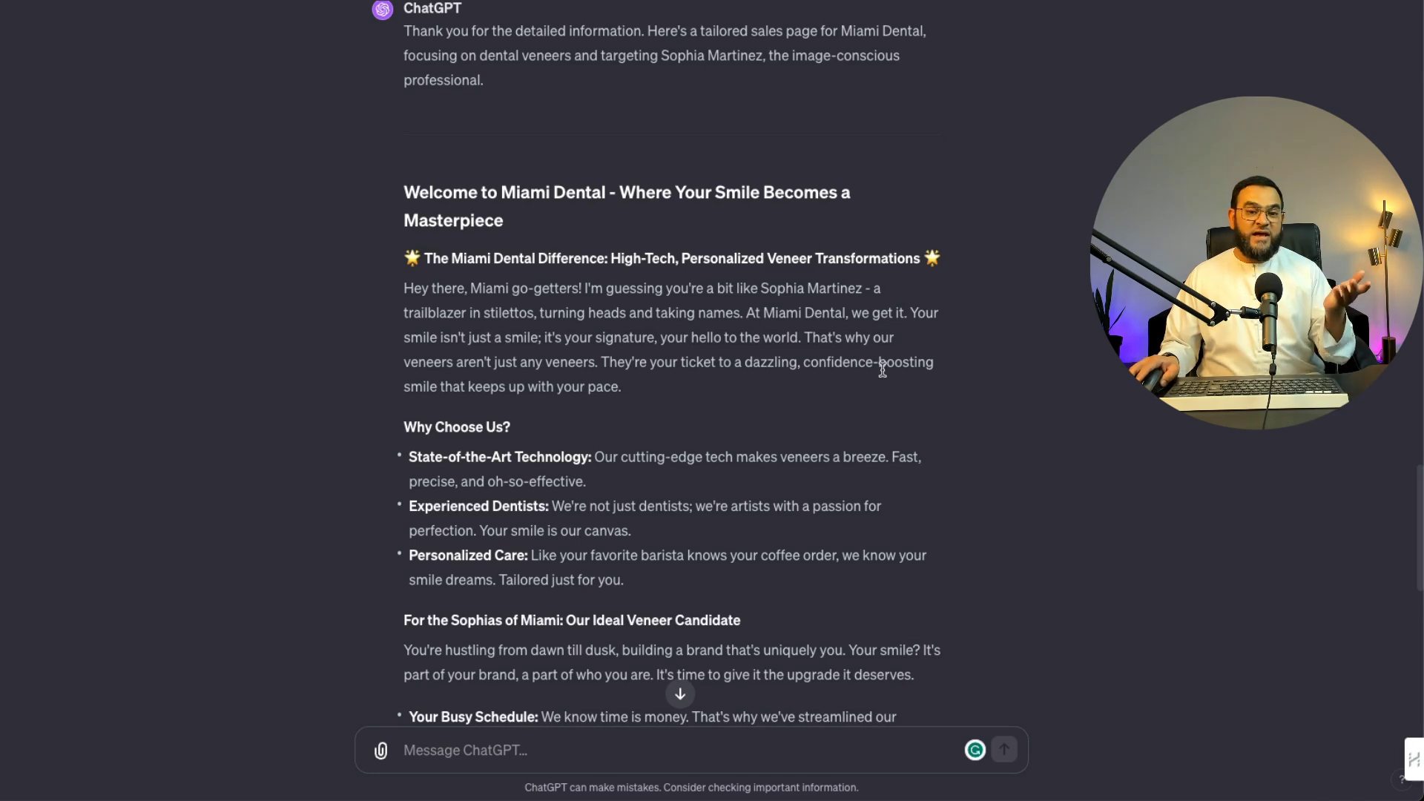
scroll(591, 258, down, 1)
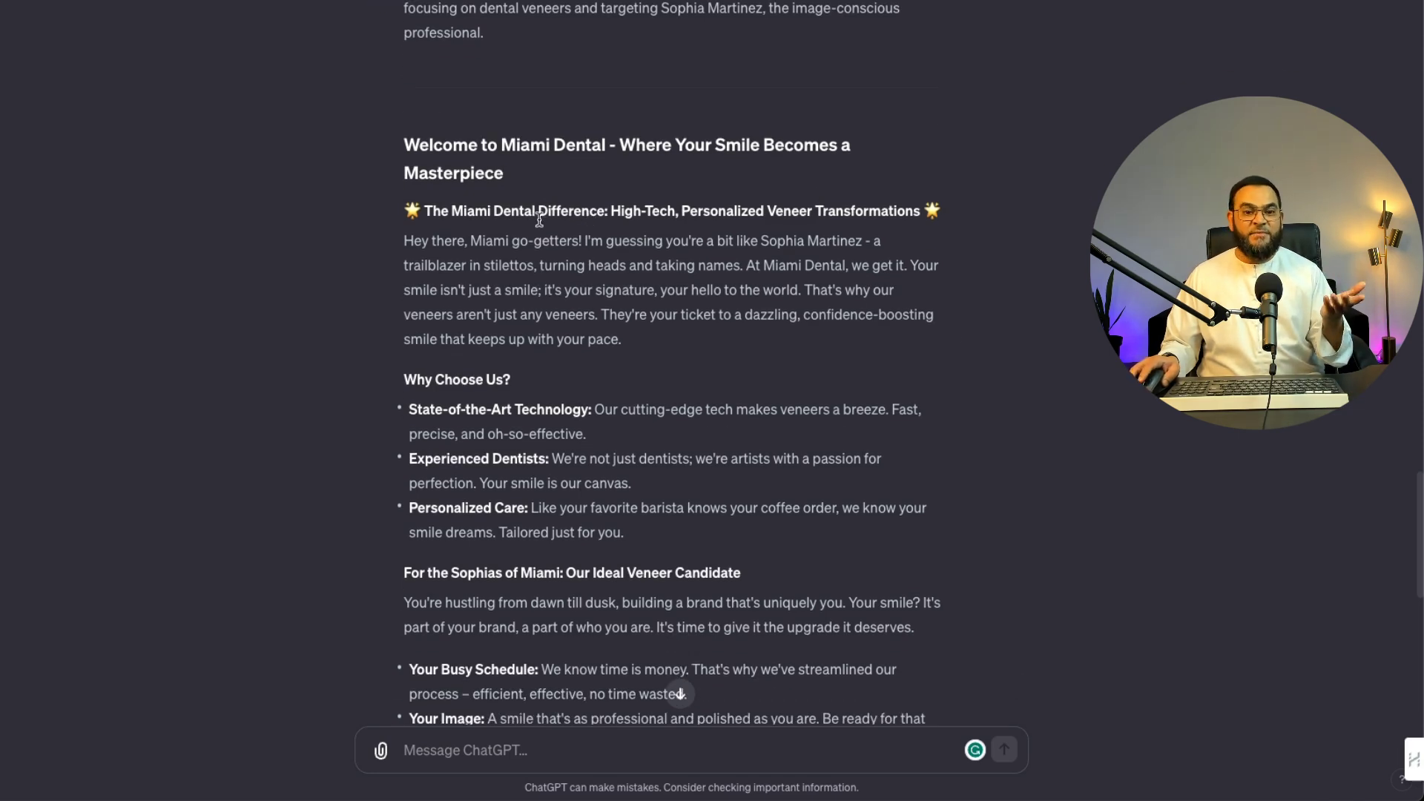
scroll(528, 292, down, 2)
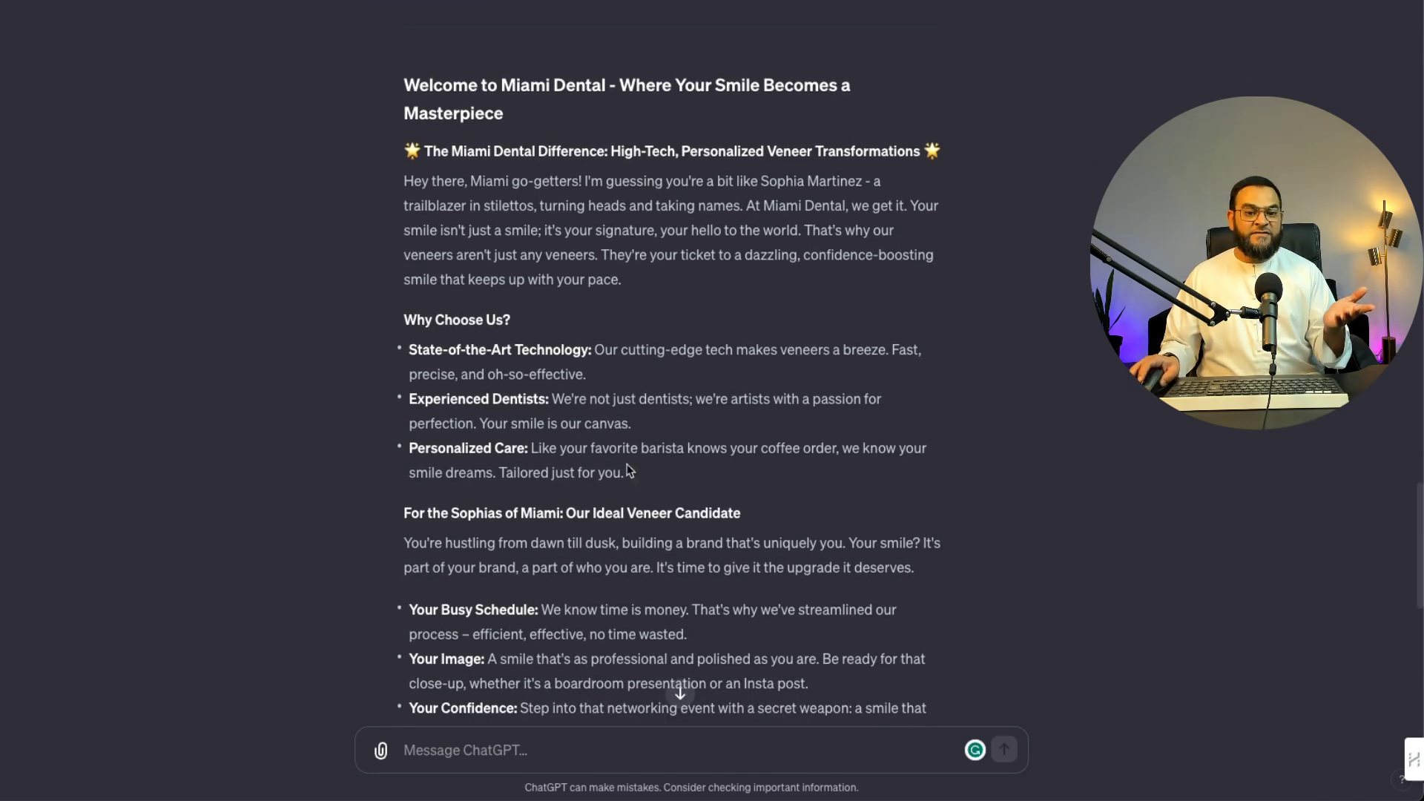
scroll(608, 445, up, 3)
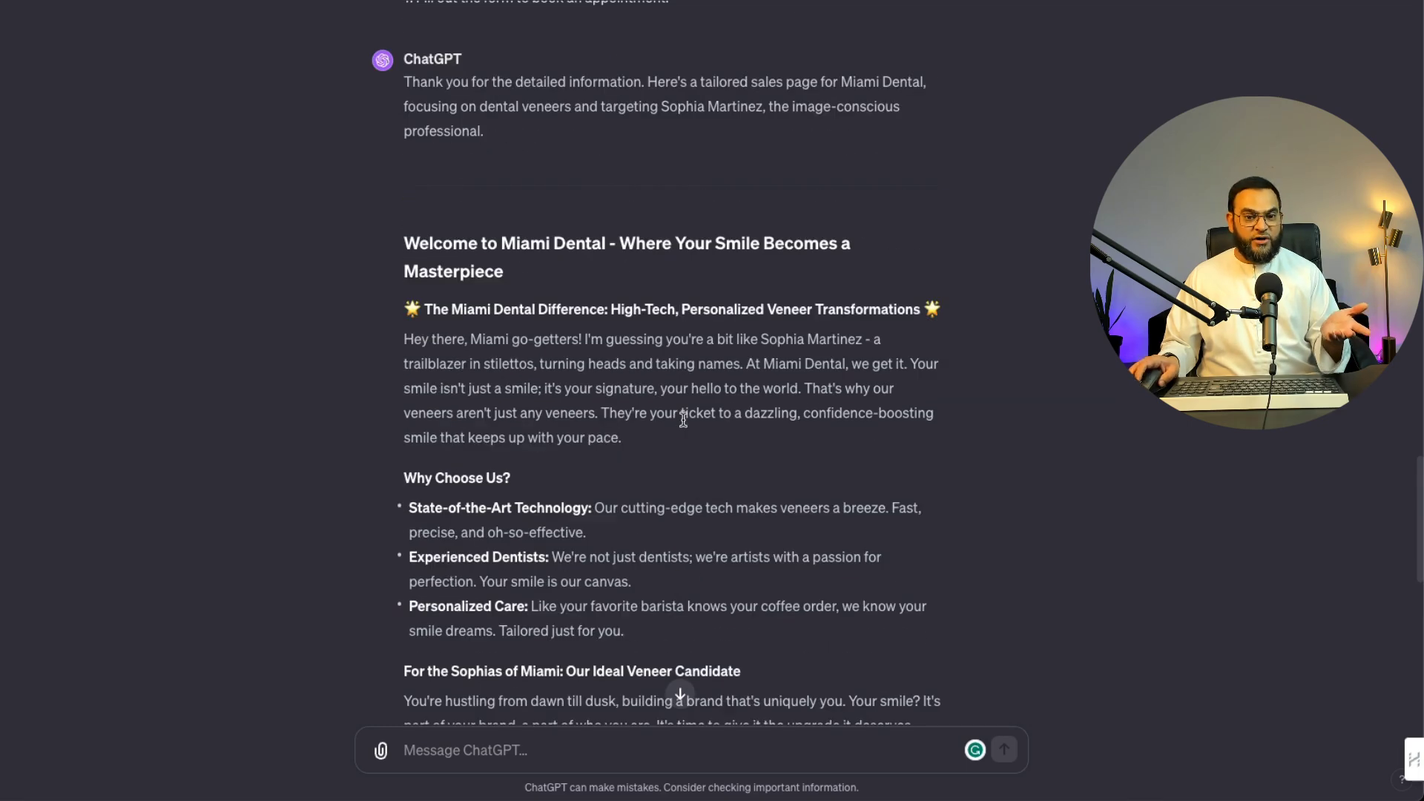
scroll(738, 436, down, 3)
scroll(528, 249, down, 1)
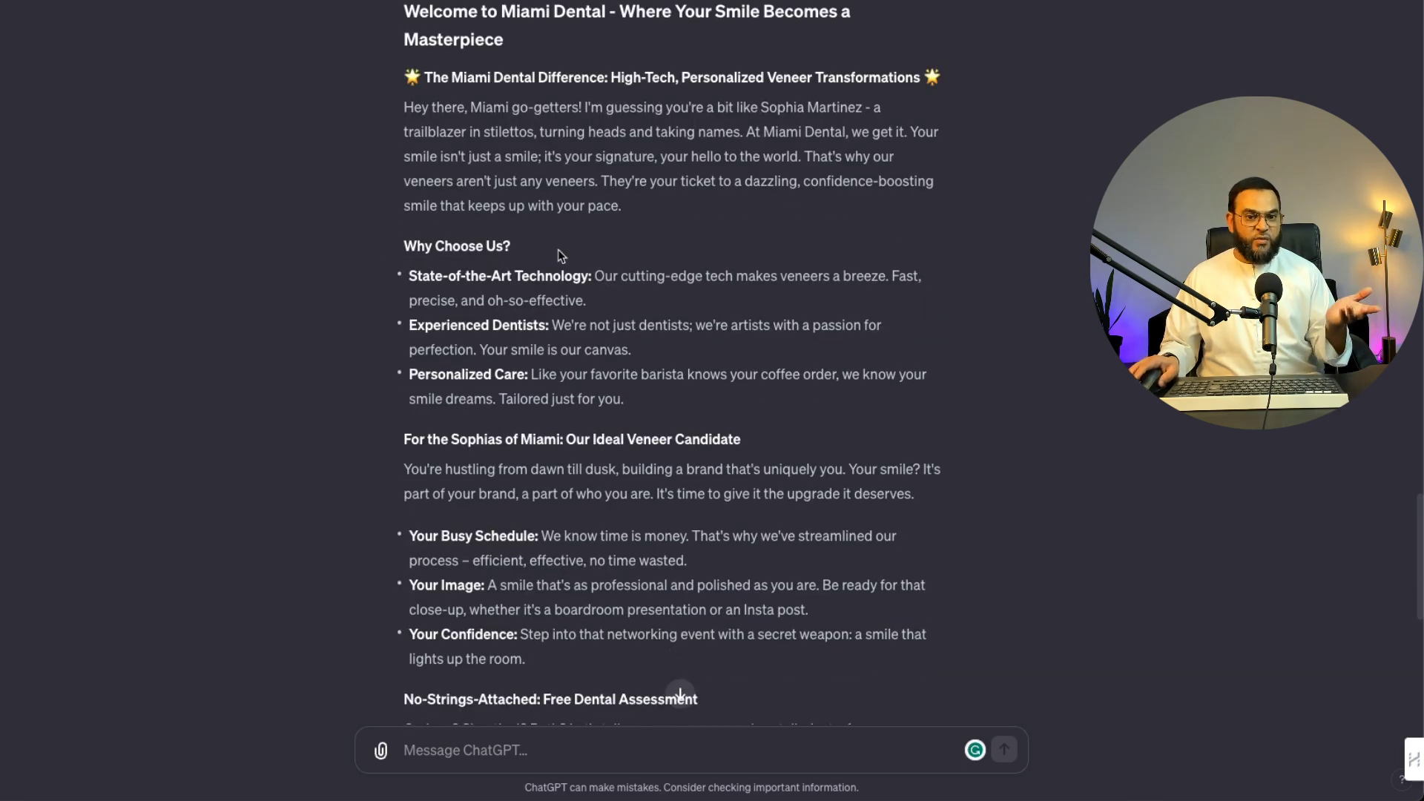
scroll(680, 269, down, 1)
scroll(732, 281, down, 10)
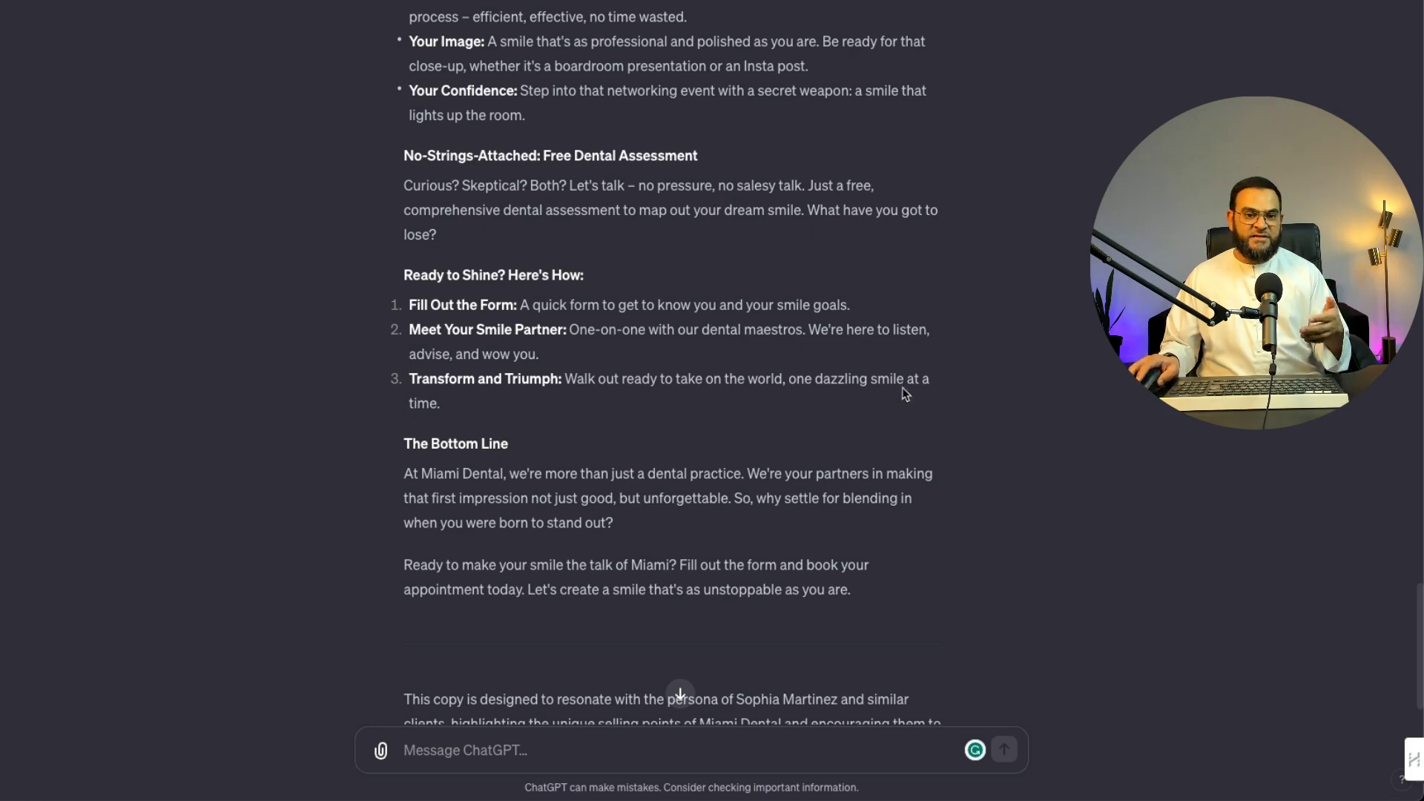
scroll(720, 327, down, 2)
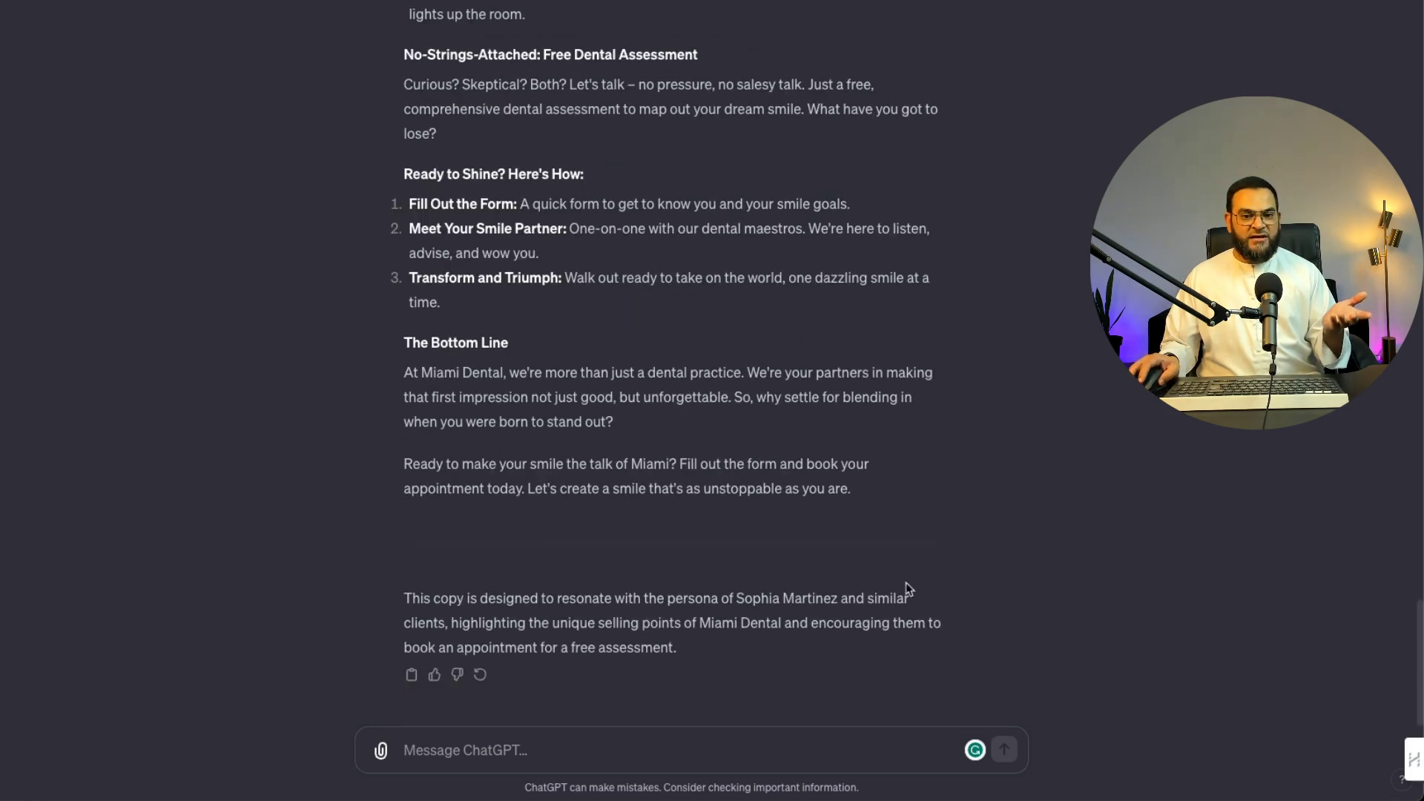
Step: Ask ChatGPT to rewrite the veneers sales copy in a named marketer's style
click(444, 739)
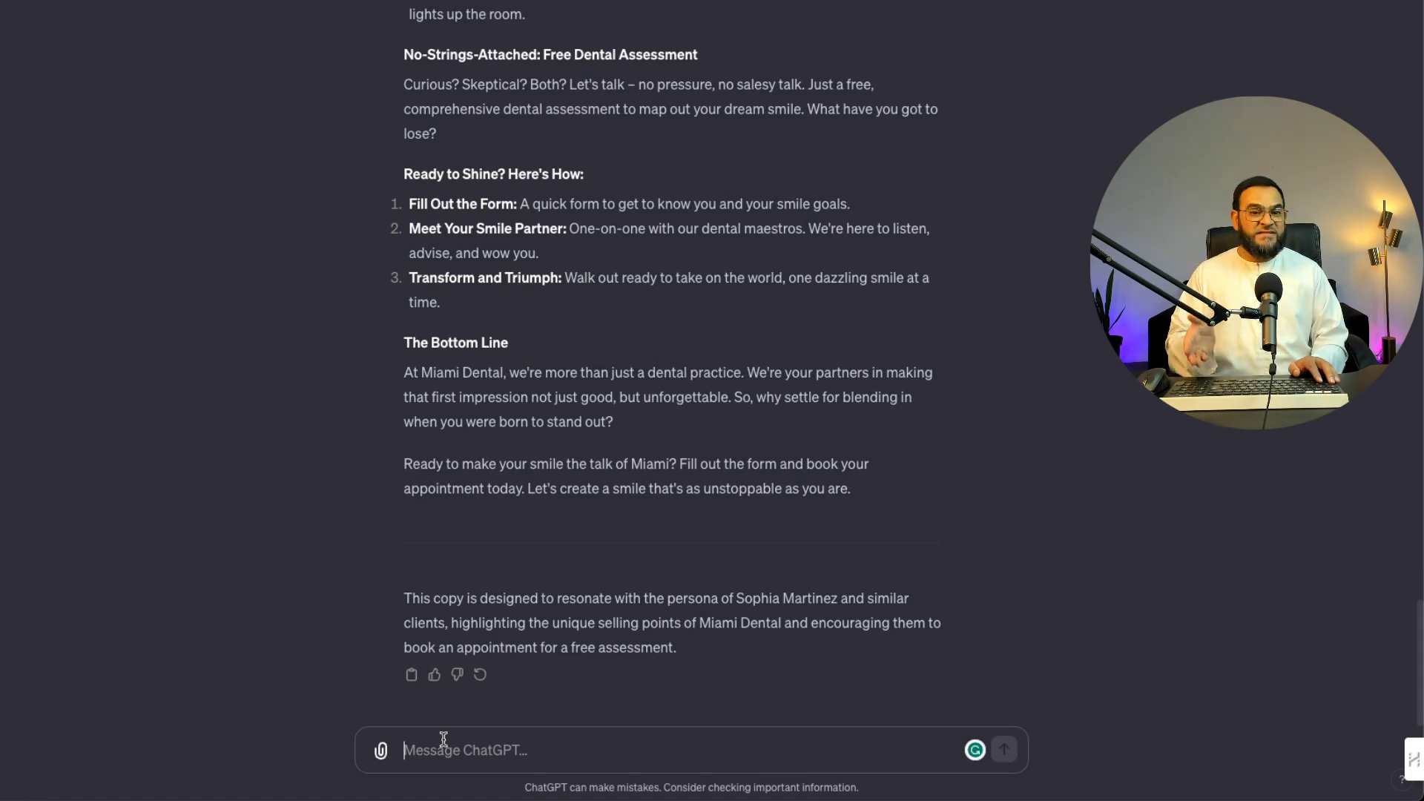
text(Rewrite this copy in the style of Billy Gene)
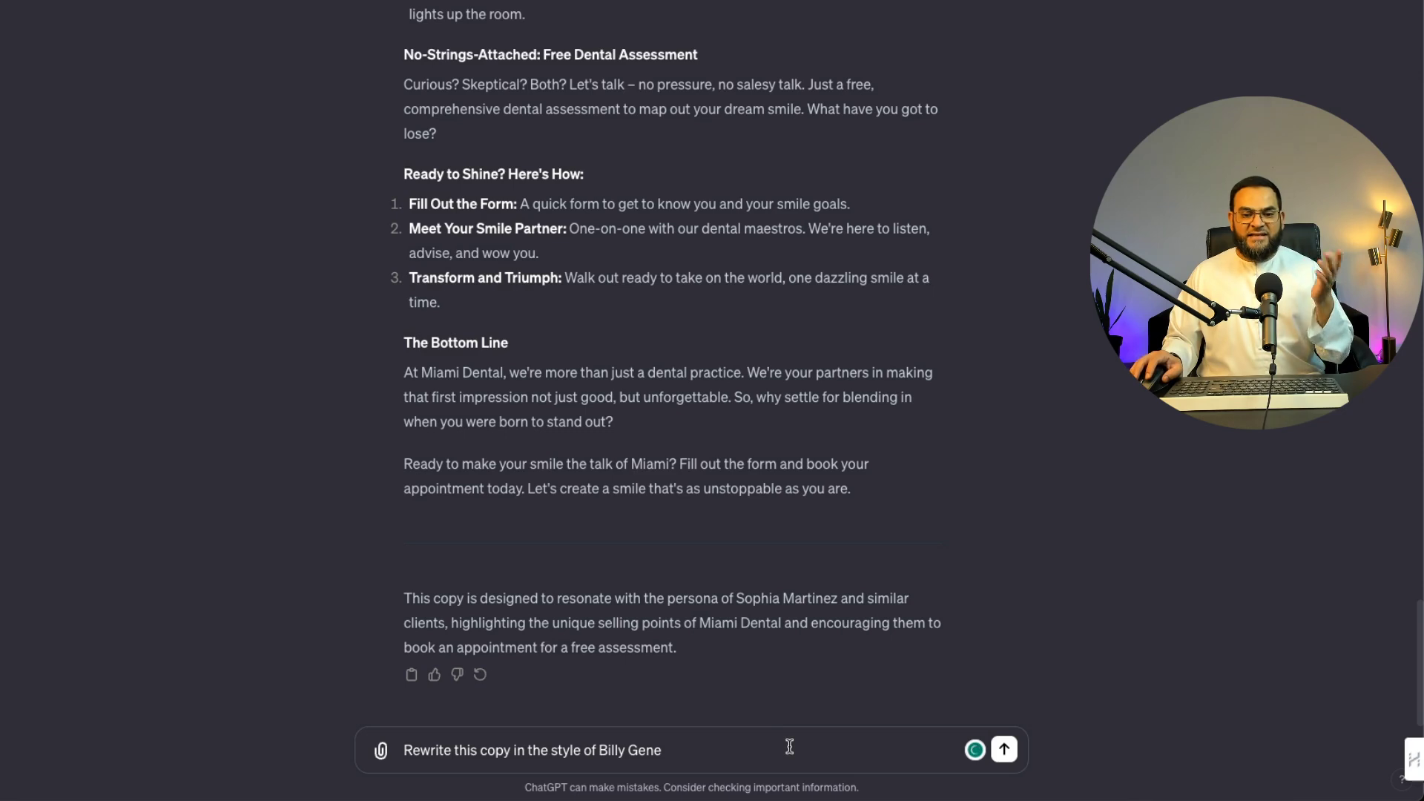
click(1004, 750)
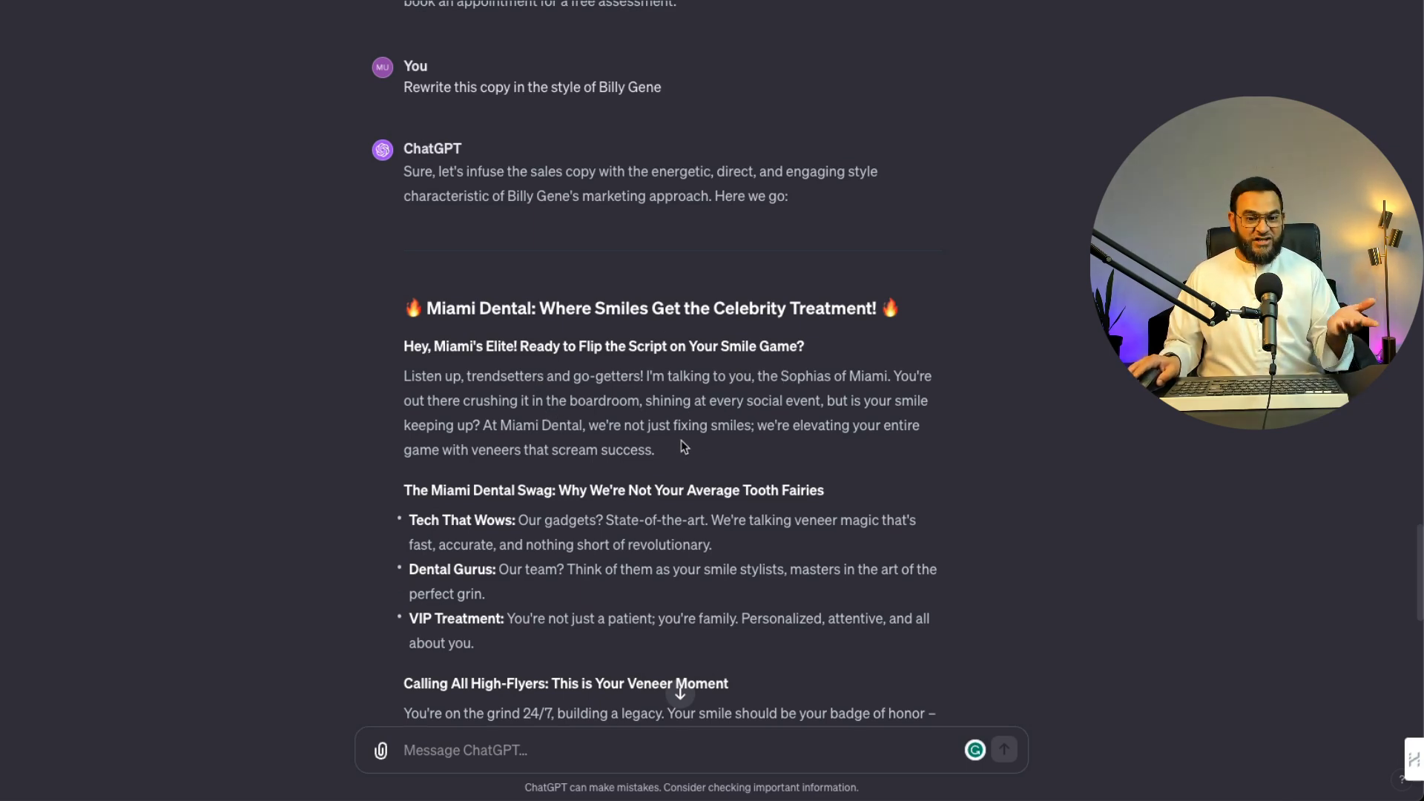
Step: Review the 'Where Smiles Get the Celebrity Treatment!' rewrite, highlighting its headline and opening lines
scroll(681, 439, down, 2)
double_click(605, 189)
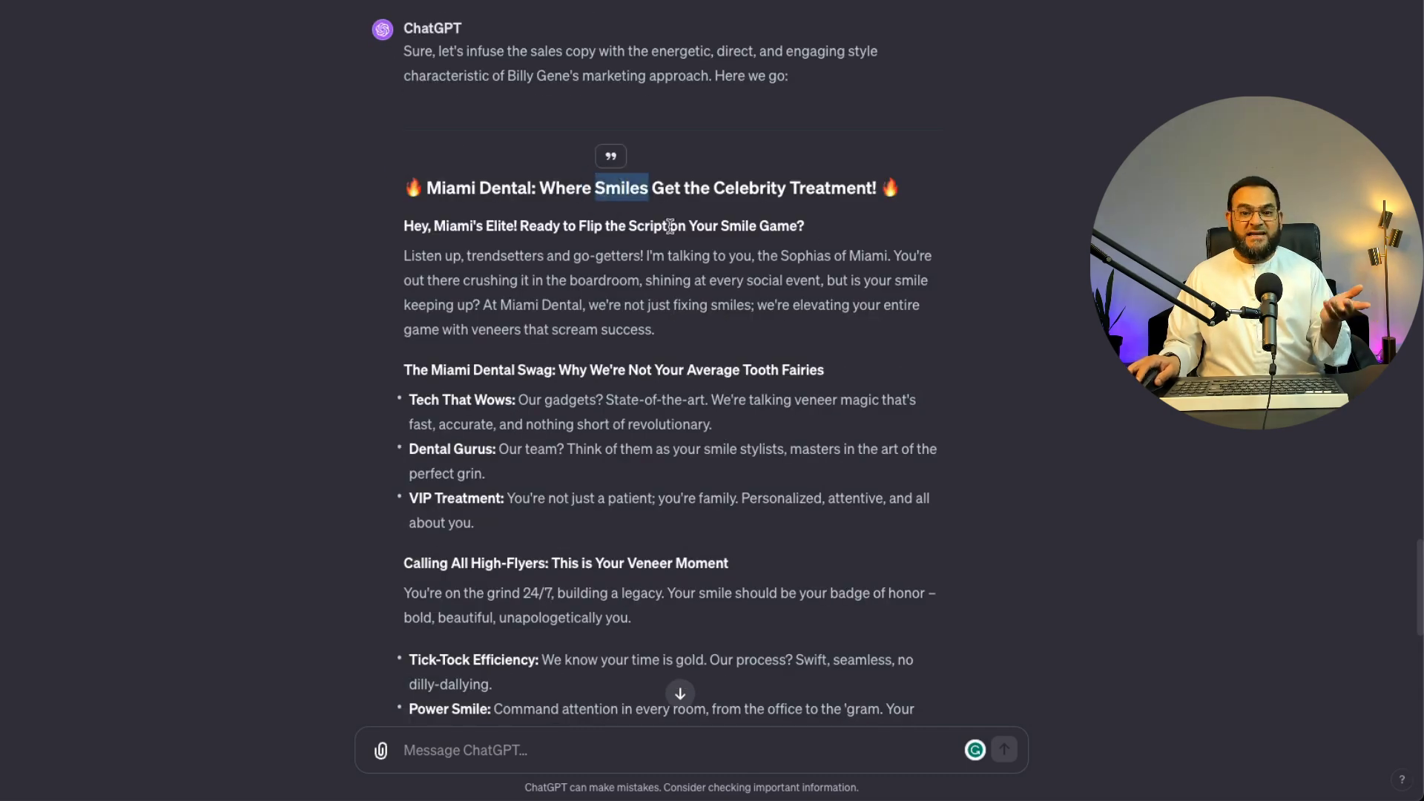
triple_click(575, 282)
scroll(558, 432, down, 5)
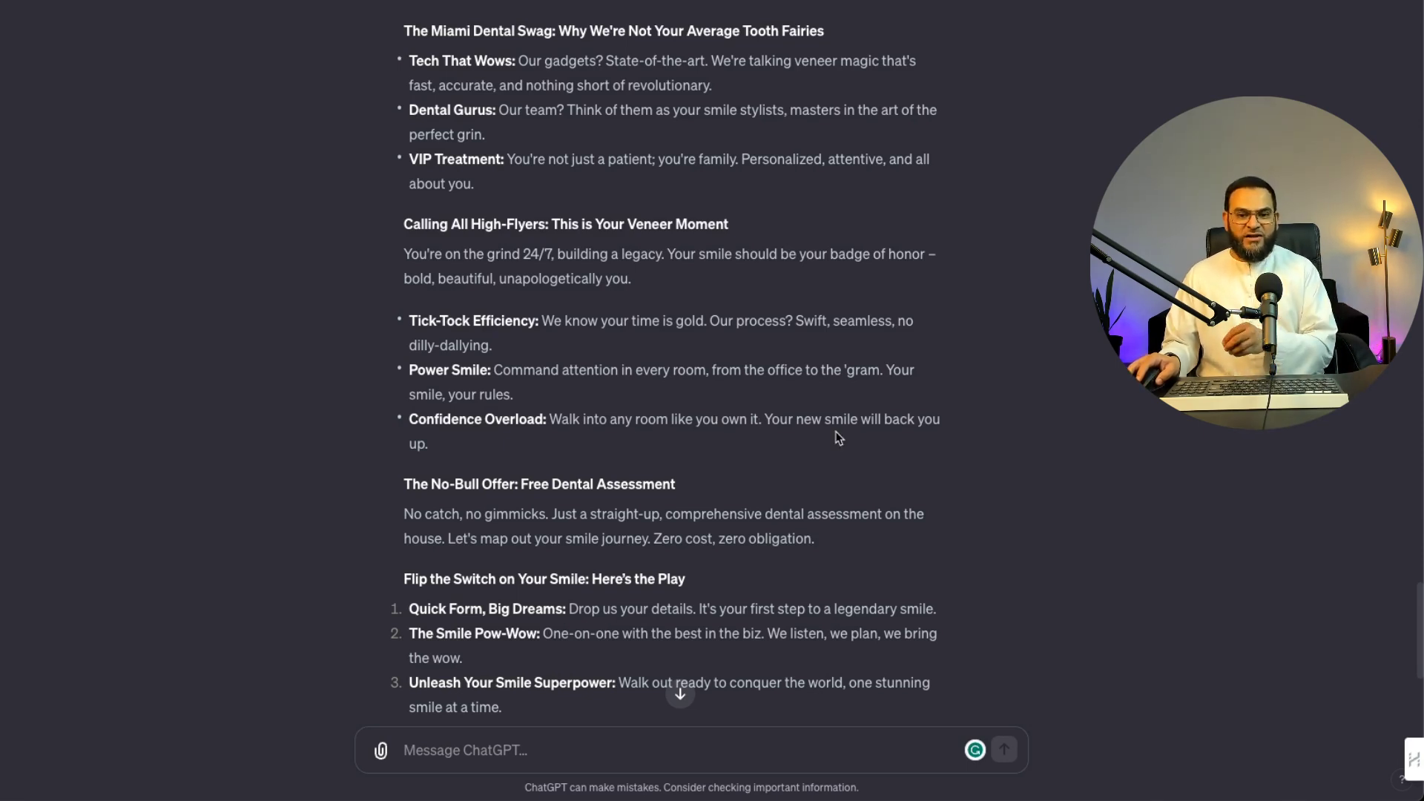
double_click(736, 420)
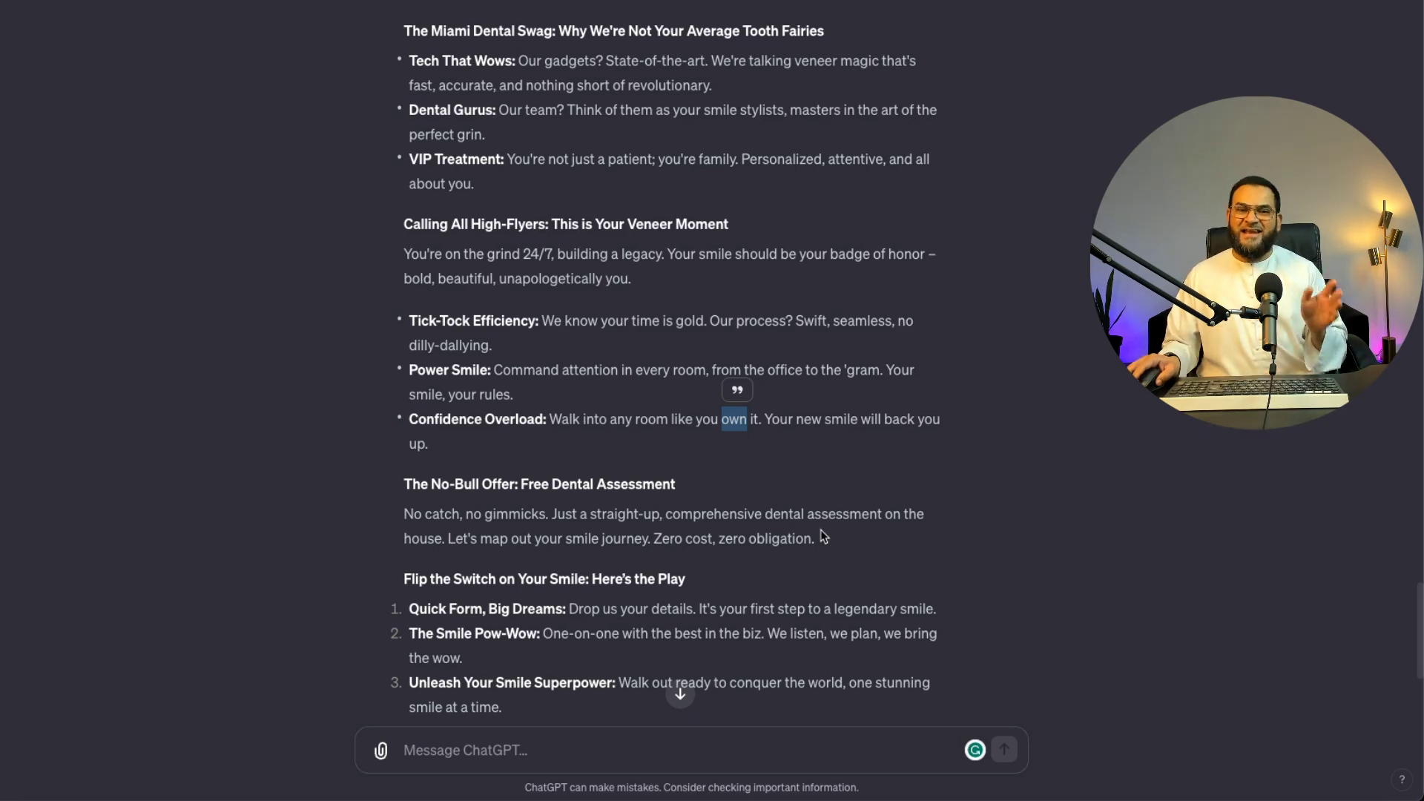
scroll(824, 535, down, 5)
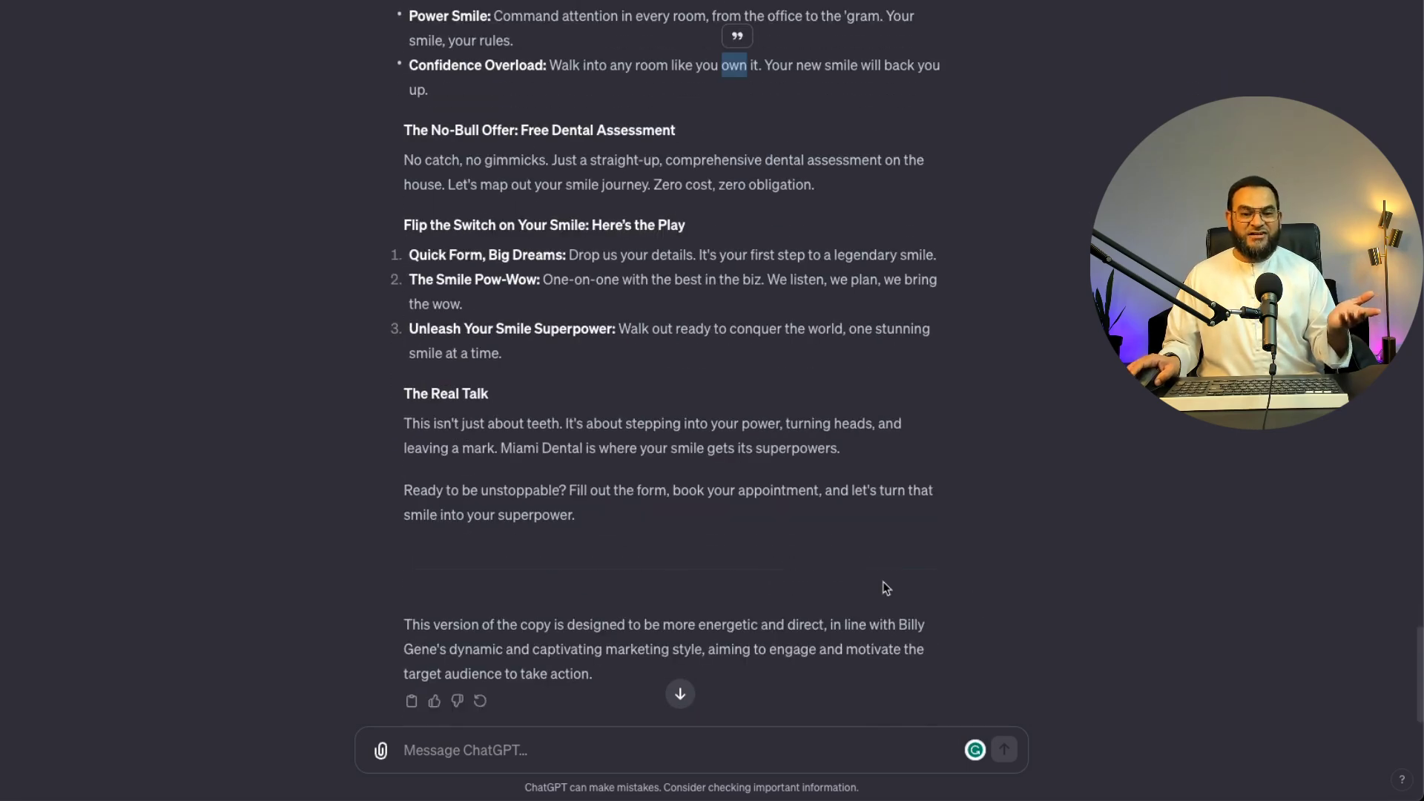
click(873, 631)
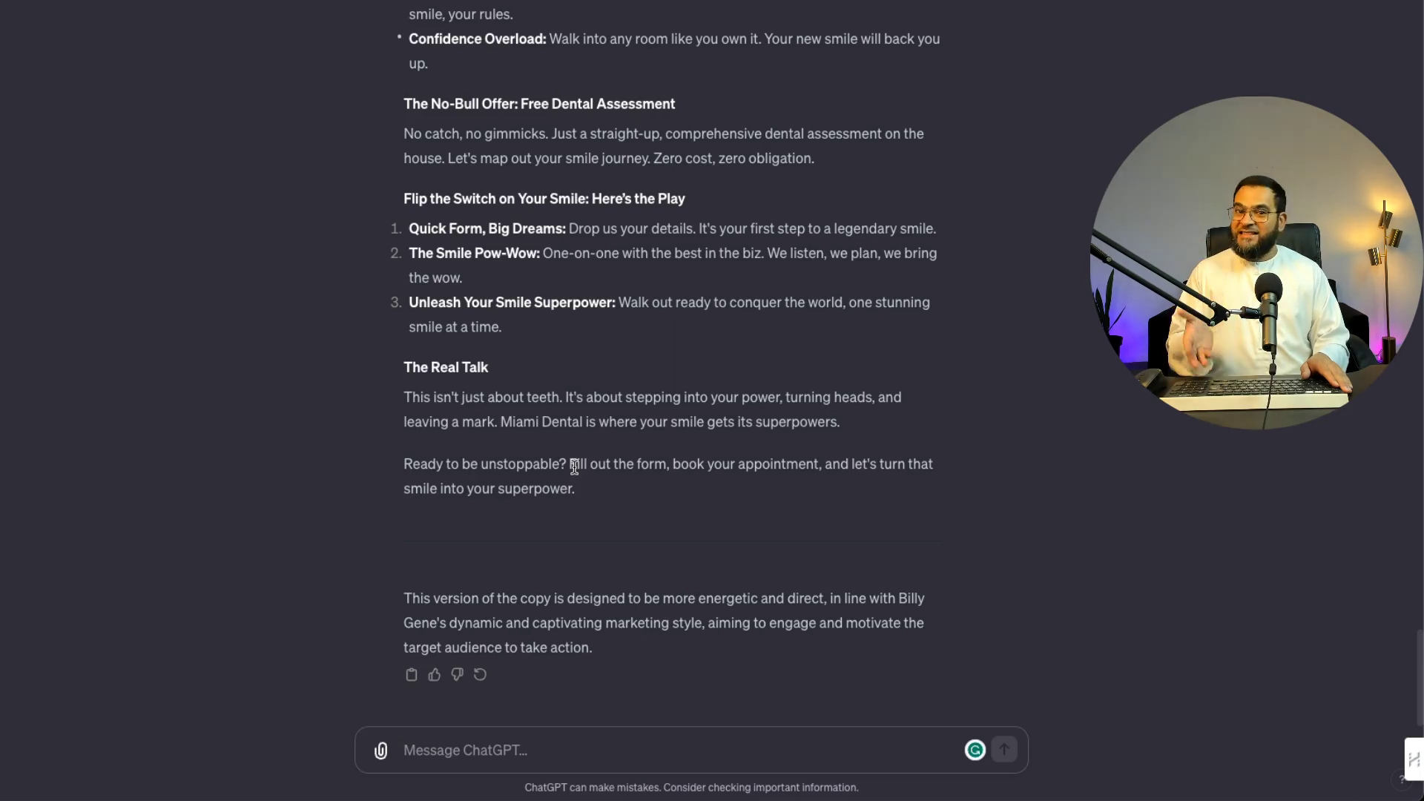
Step: Request a buyer-persona critique of the sales page and read the eight-point feedback
text(Act as the buyer persona and critique this copy.)
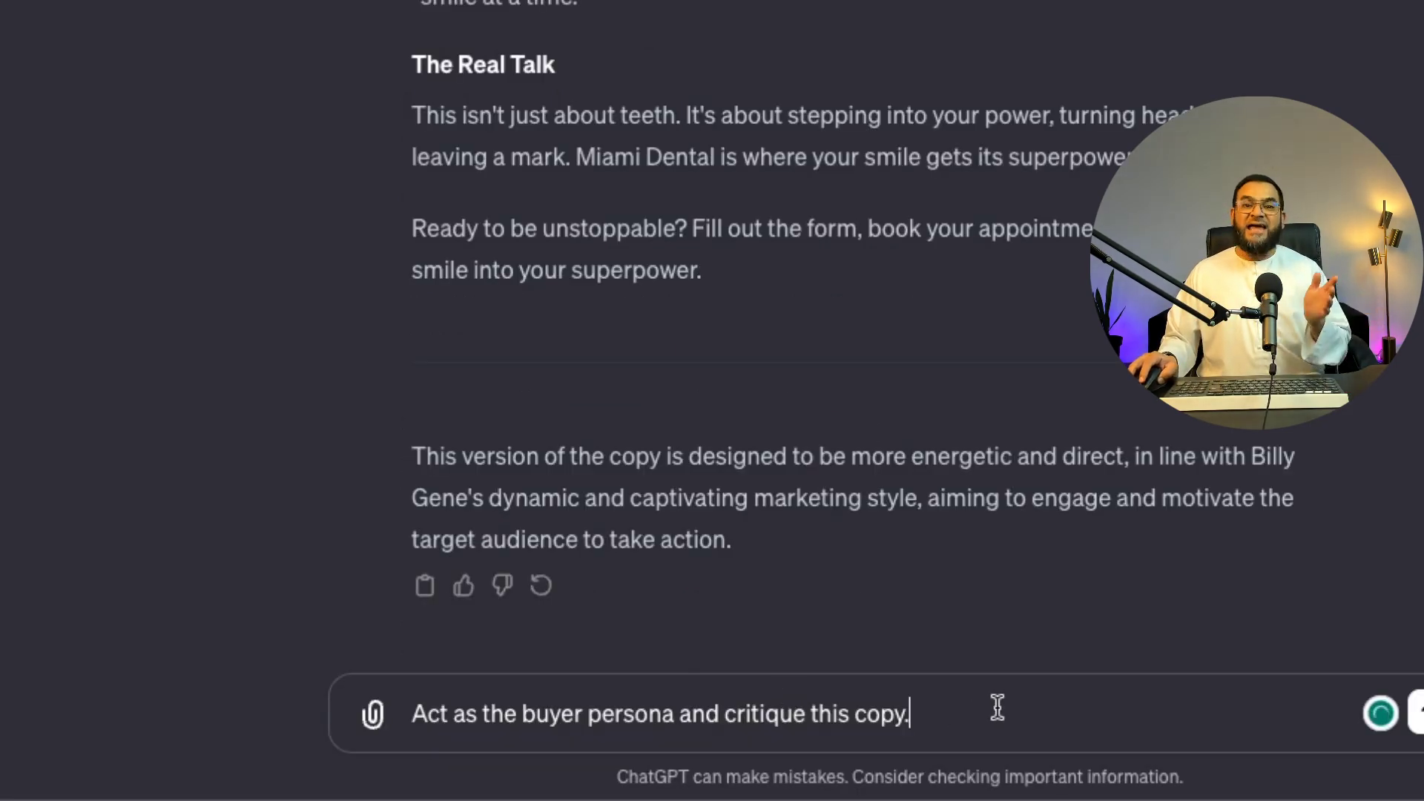
key(Return)
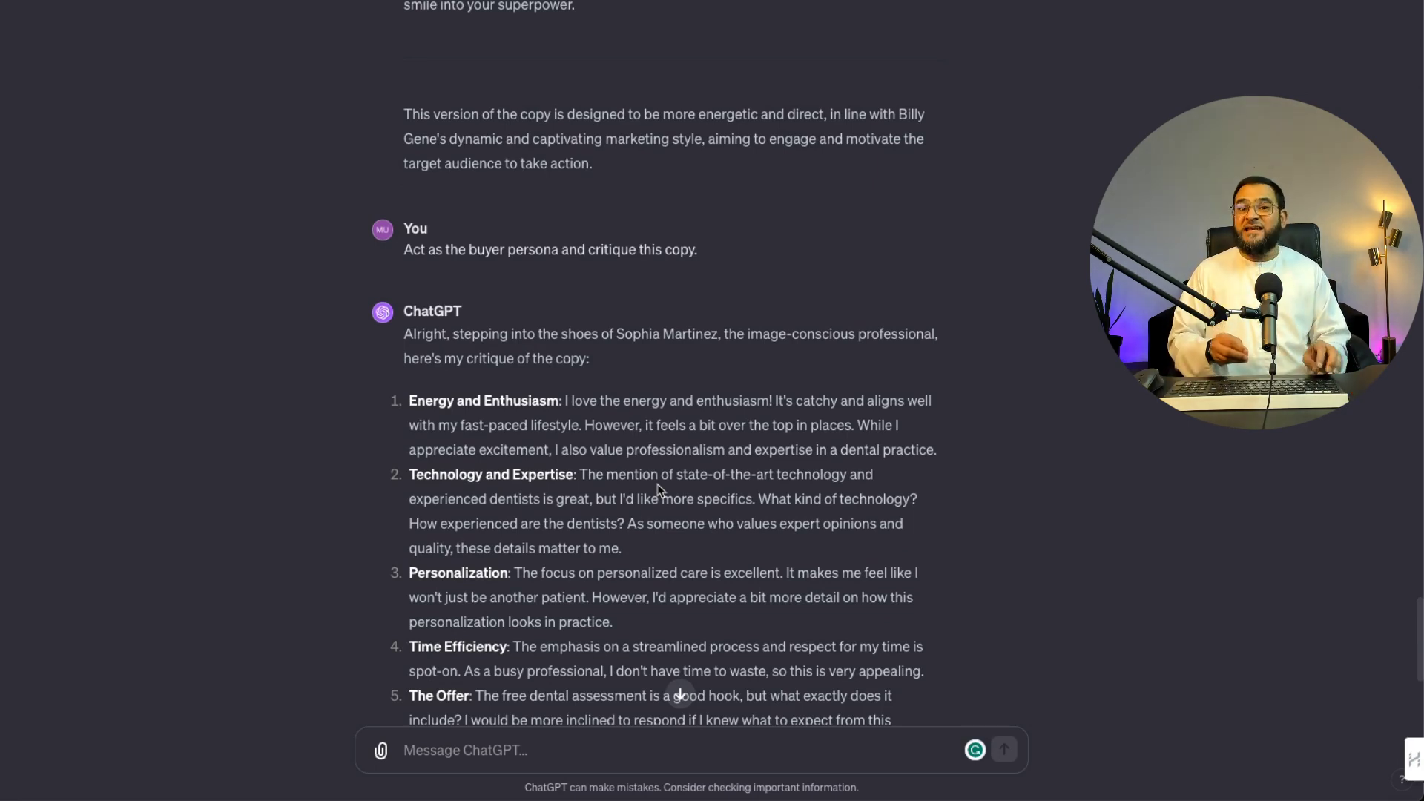
scroll(657, 483, down, 5)
Step: Send 'Implement all your suggestions' to get a revised sales page
click(657, 750)
text(Implement all your suggestions)
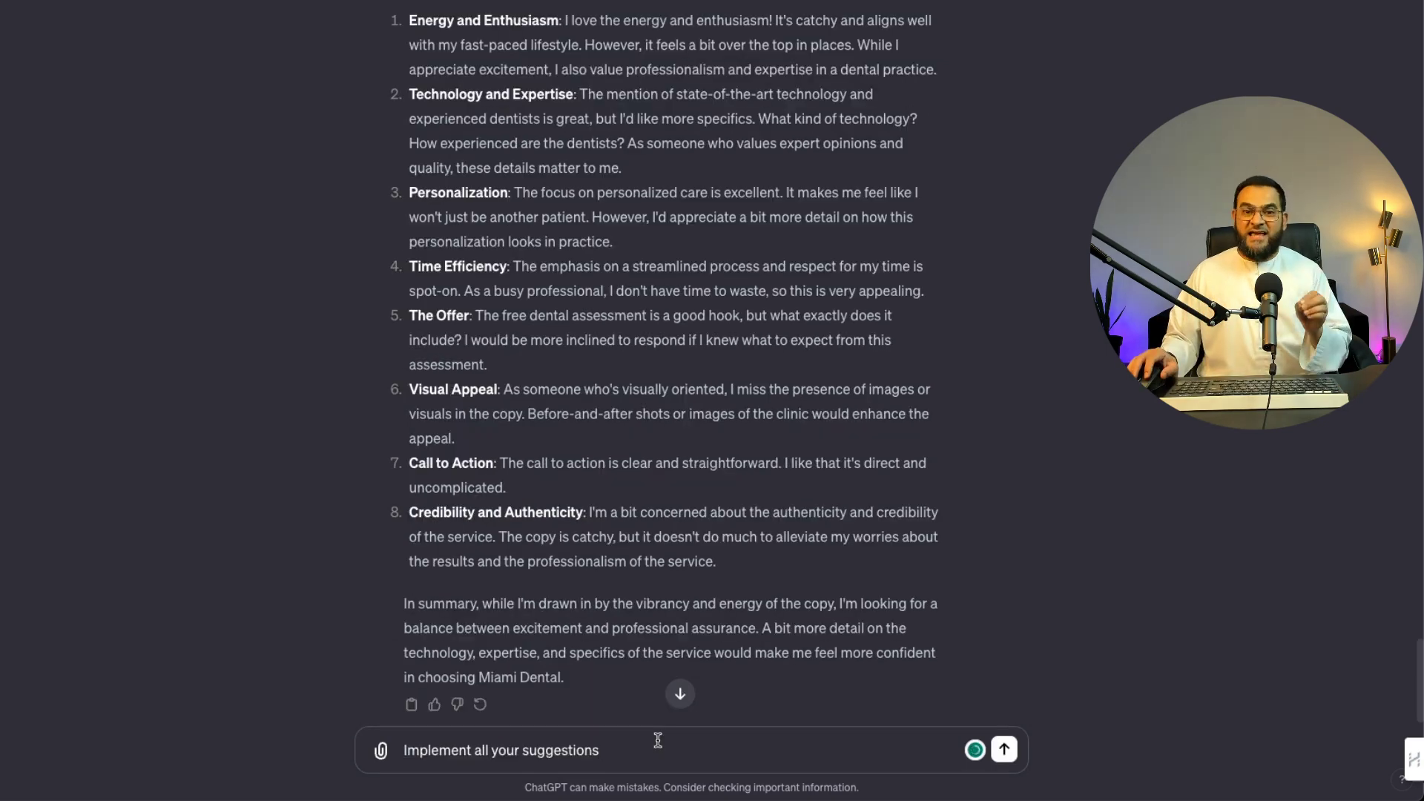
click(1006, 751)
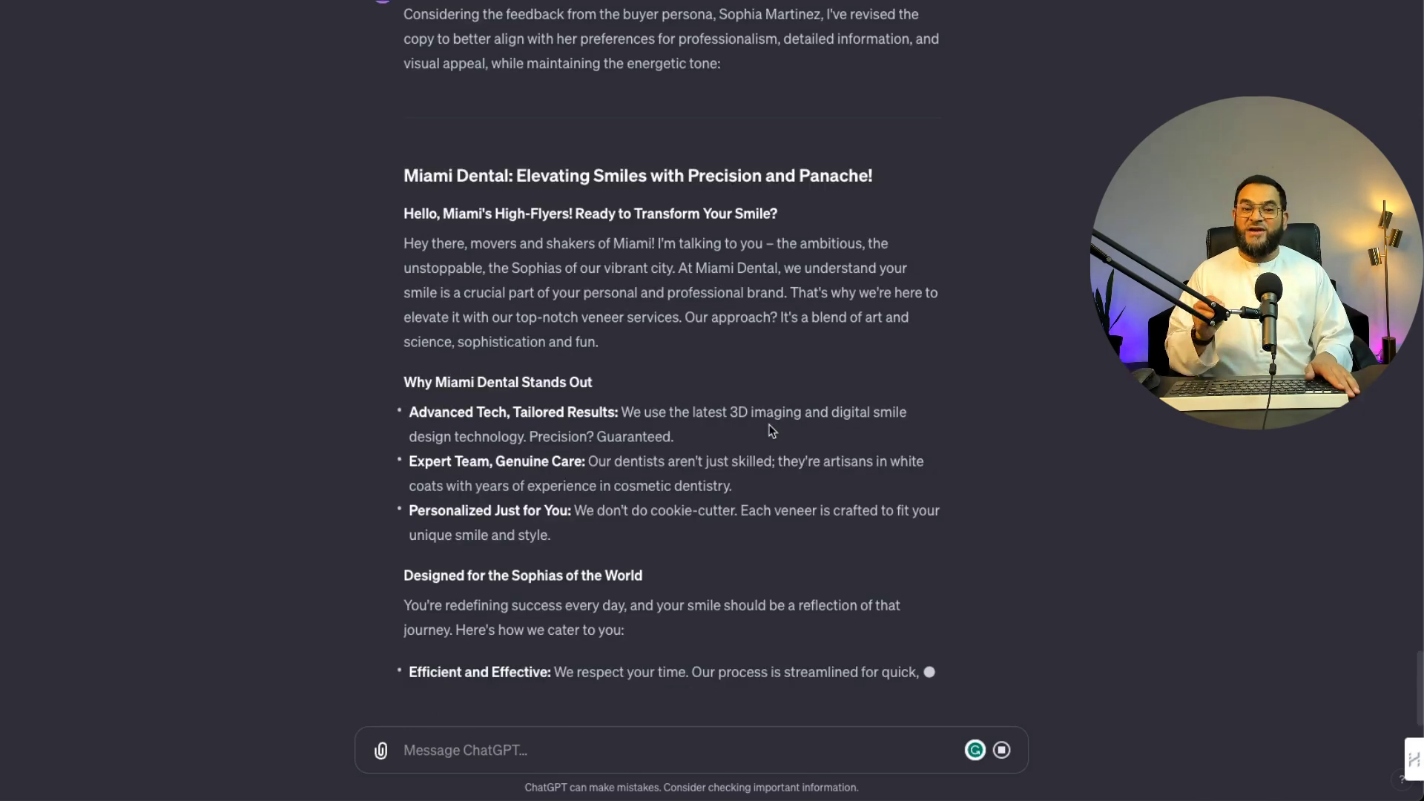